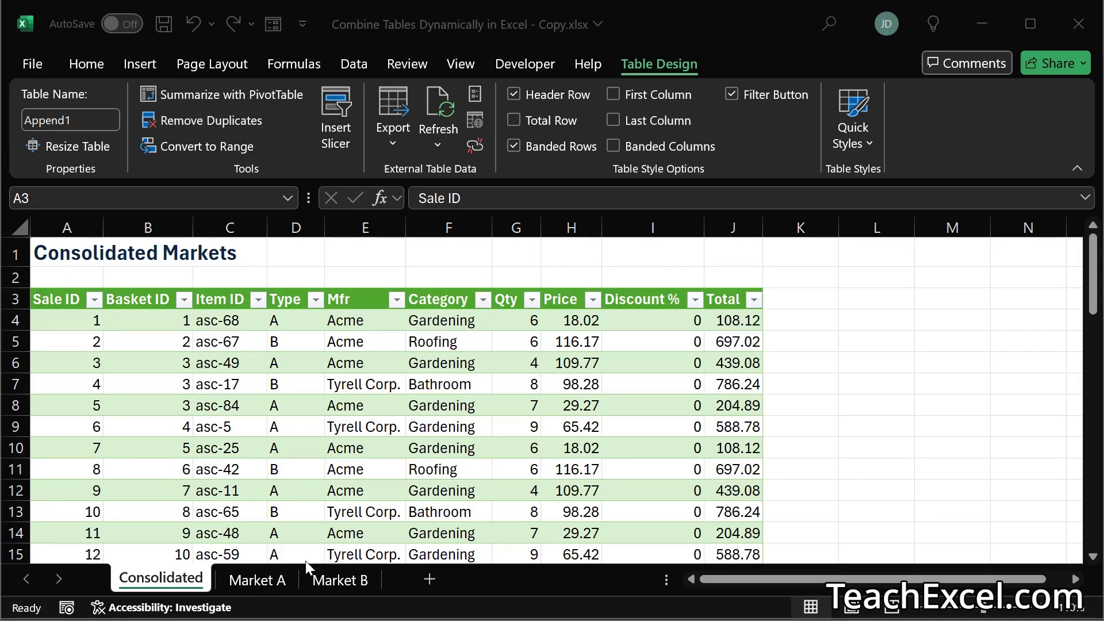
Look over the Market A and Market B sales tables
left_click(247, 586)
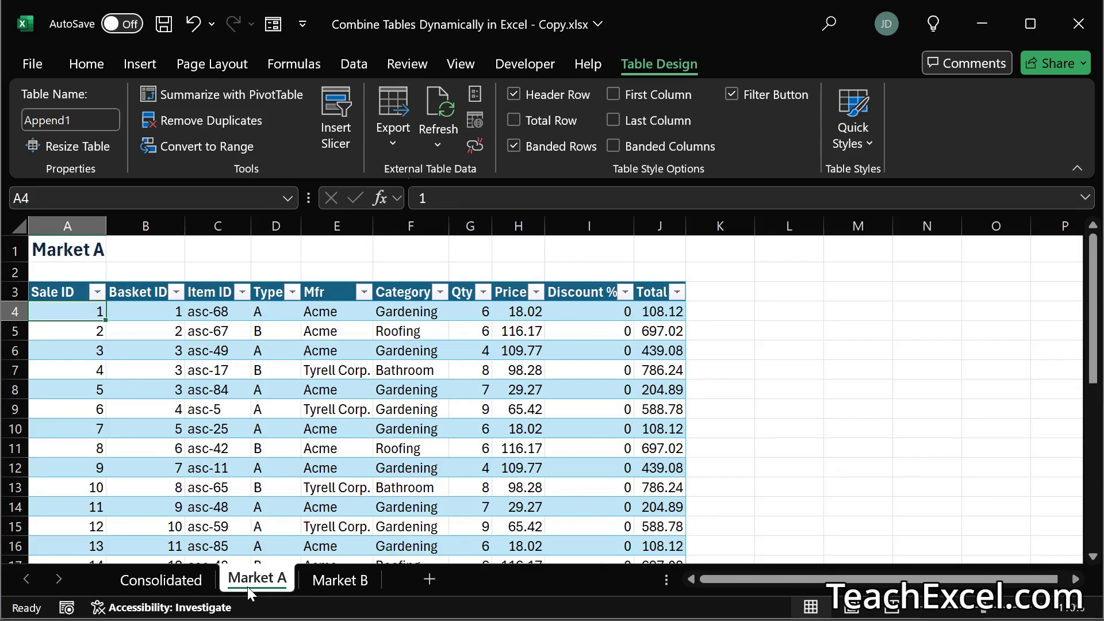
left_click(333, 590)
left_click(170, 585)
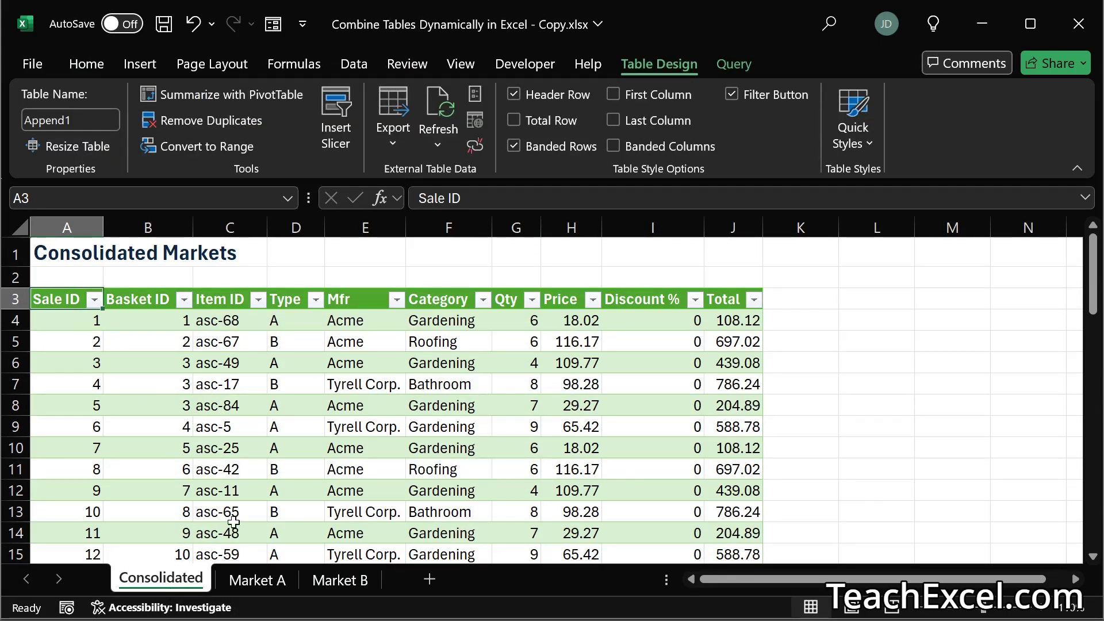
left_click(247, 585)
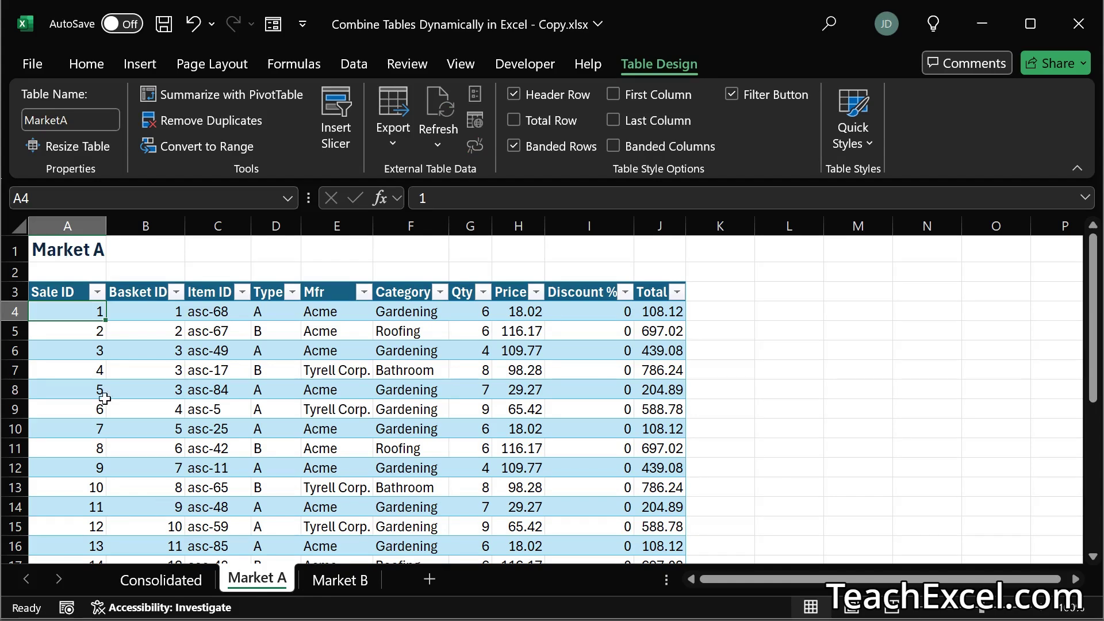
left_click(325, 582)
On the Consolidated sheet, refresh the consolidated table and select a cell in it
left_click(160, 583)
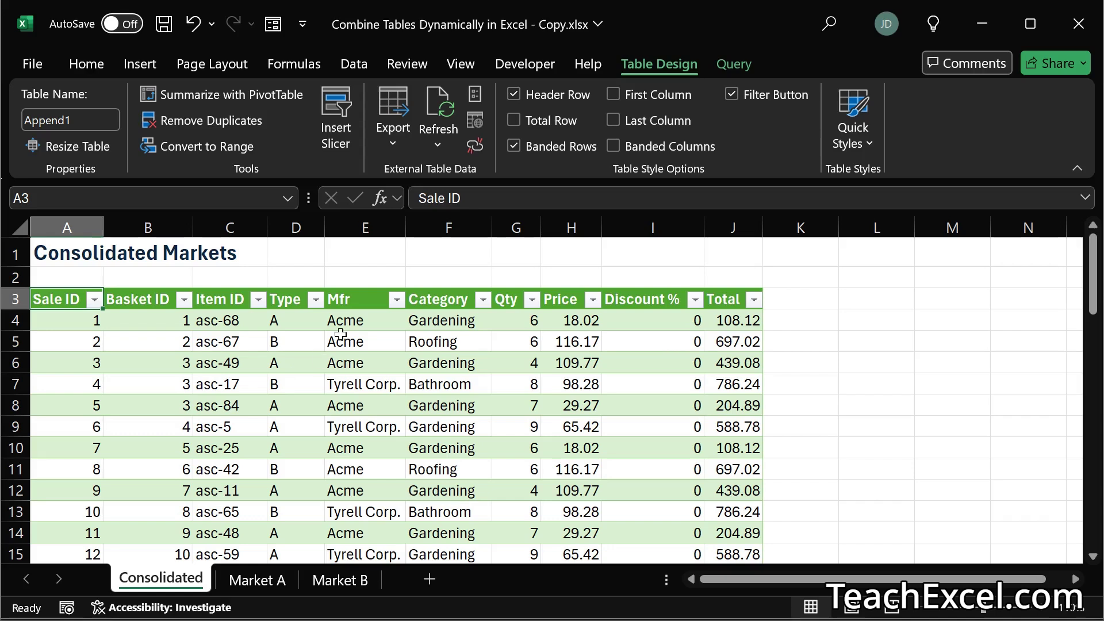
left_click(441, 115)
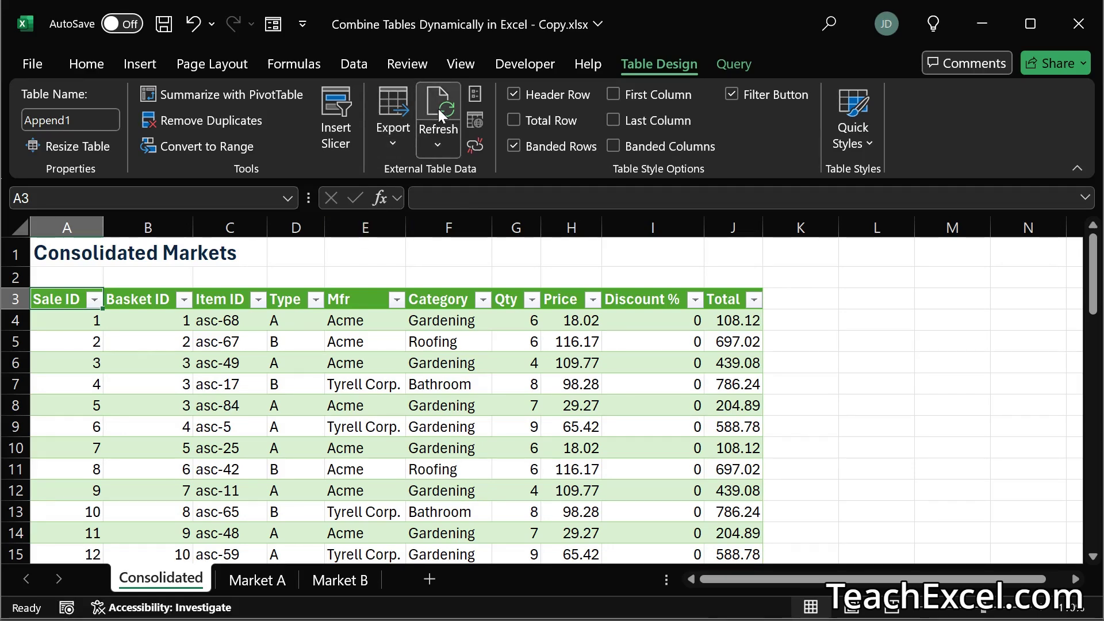
left_click(234, 383)
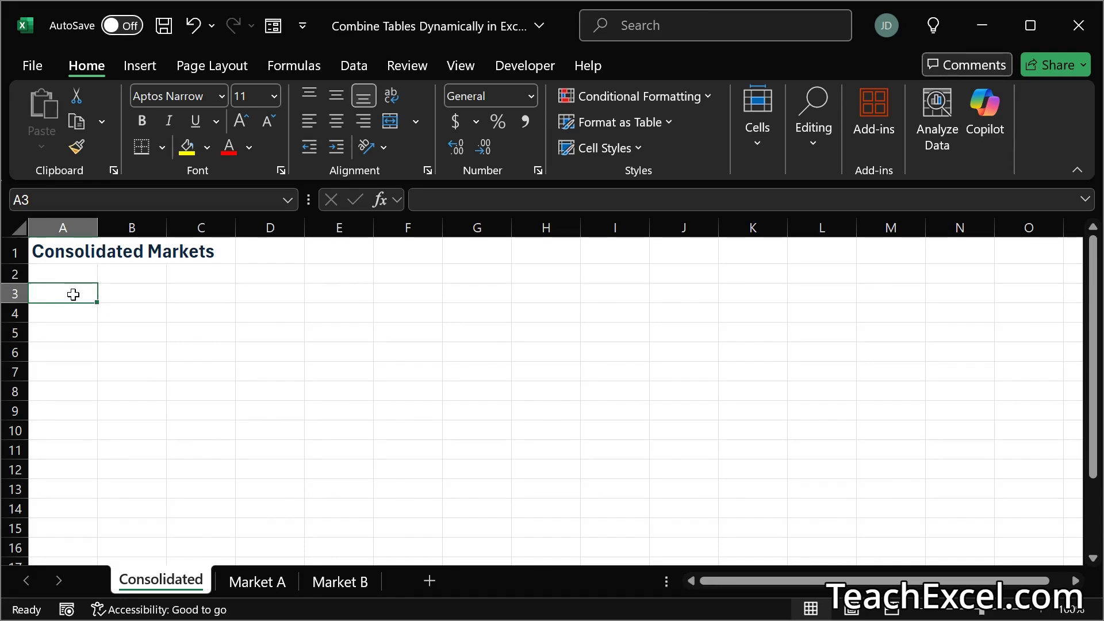
Bring up the Market A sales table after a quick check of Market B
left_click(243, 580)
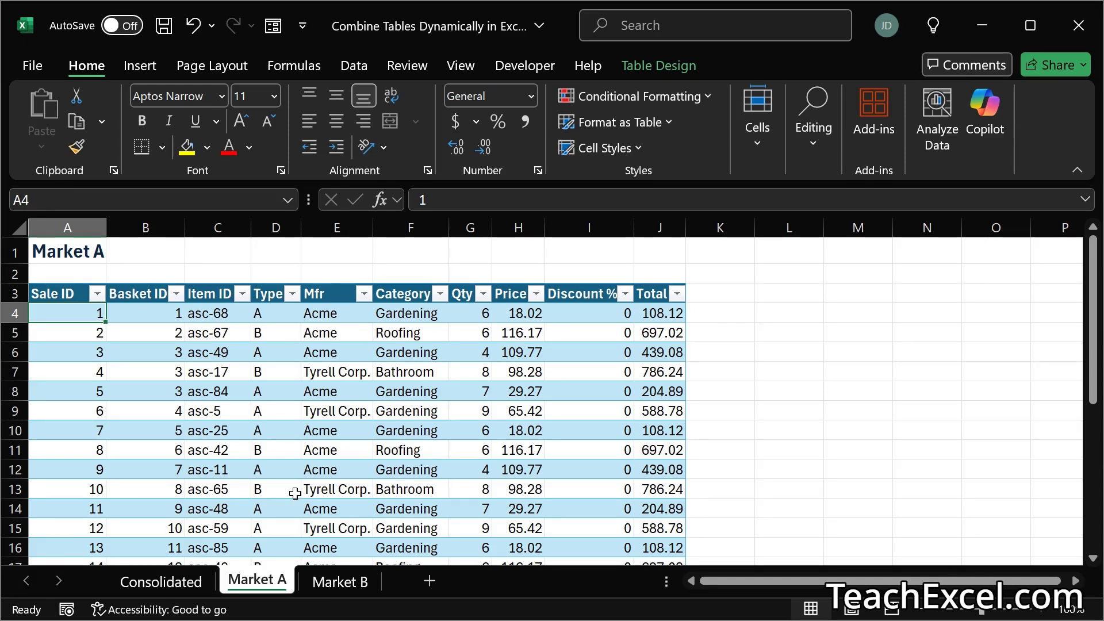
left_click(333, 582)
left_click(258, 585)
Browse the Insert table options and the MarketA table's Table Design settings
left_click(137, 67)
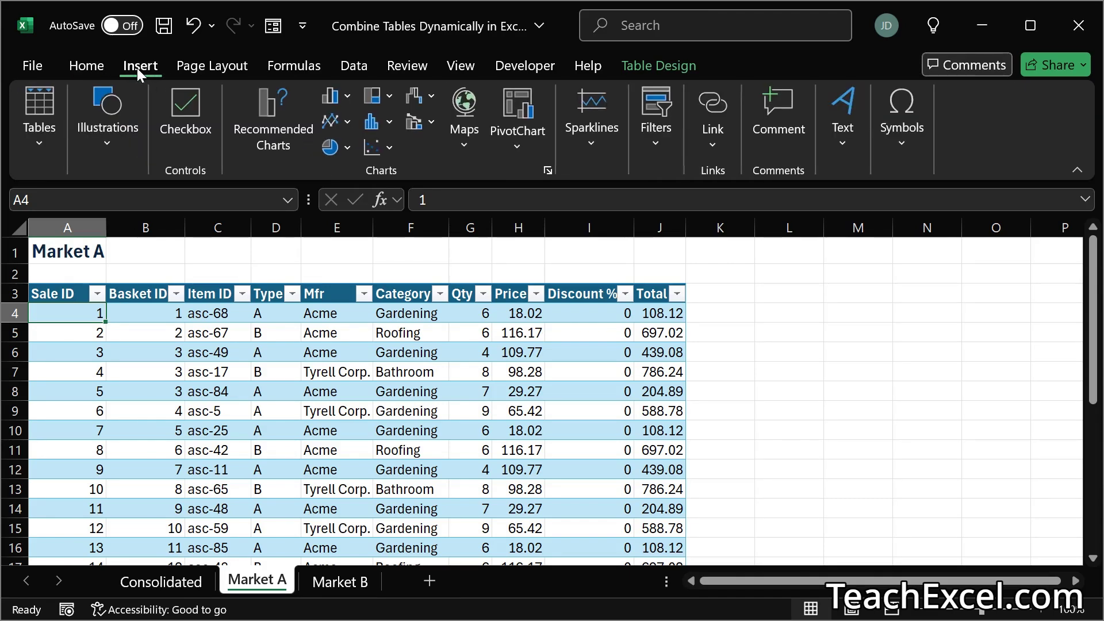
left_click(38, 128)
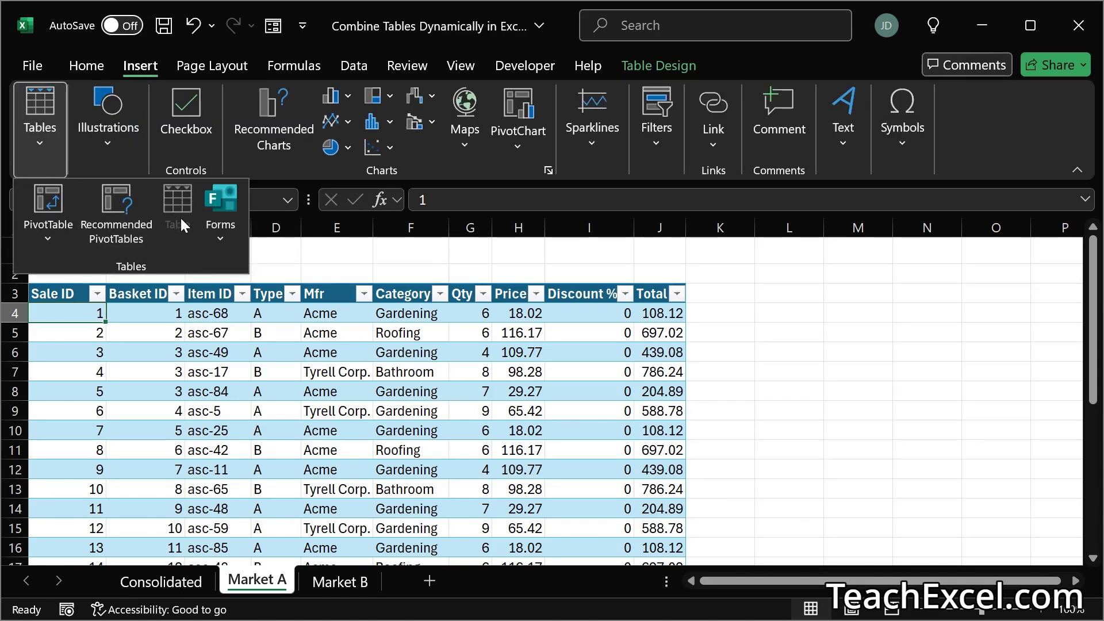
left_click(173, 303)
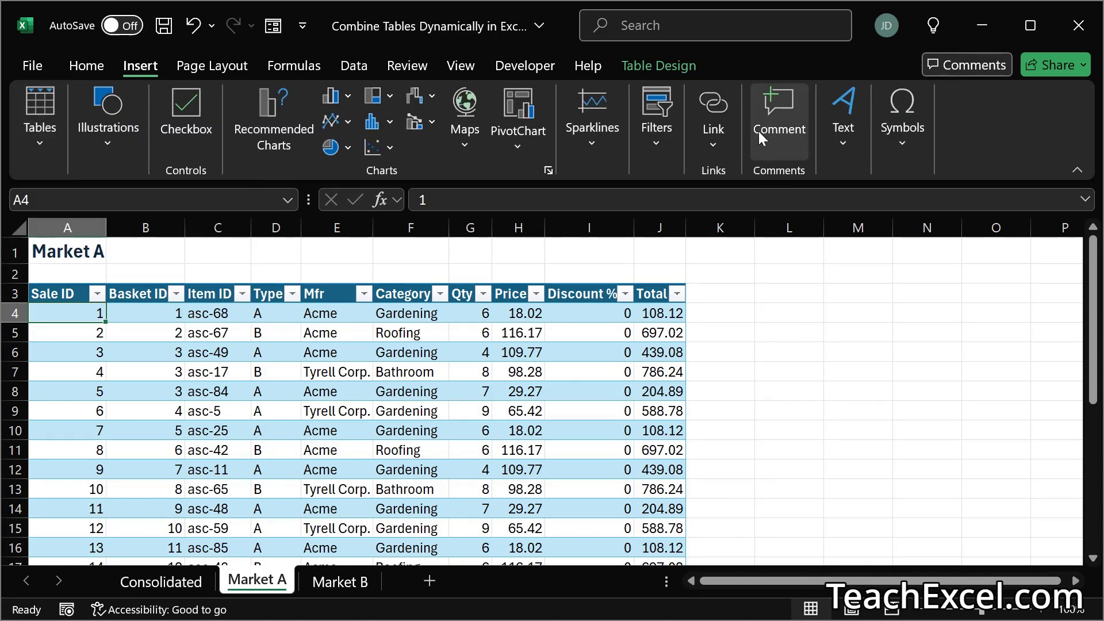
left_click(657, 65)
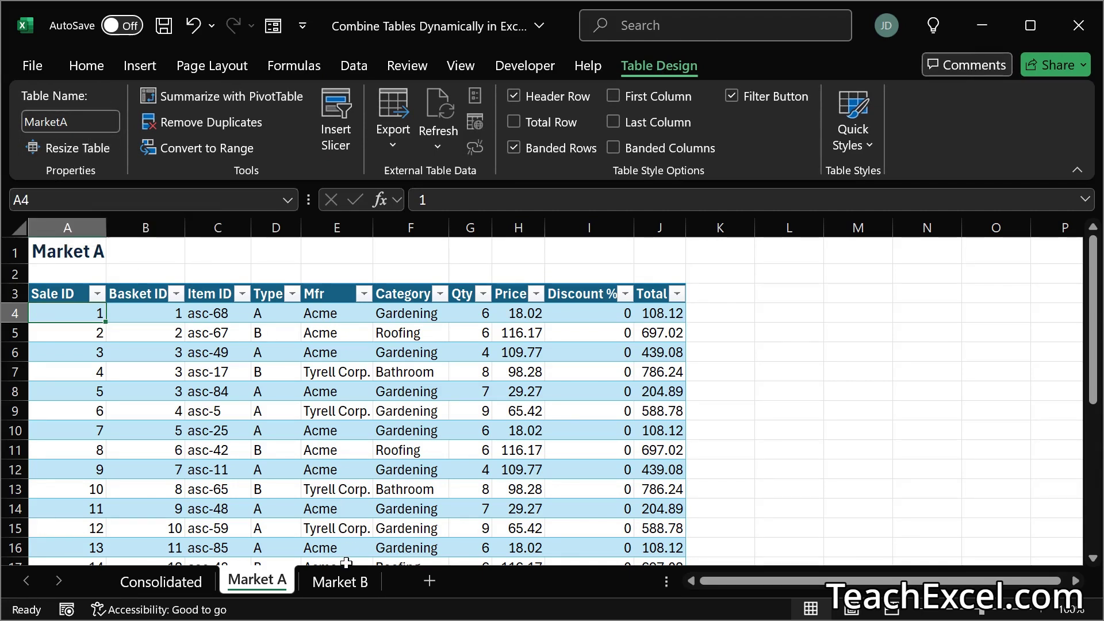
Compare with the Market B sheet, then return to Market A on the Data tab
left_click(341, 586)
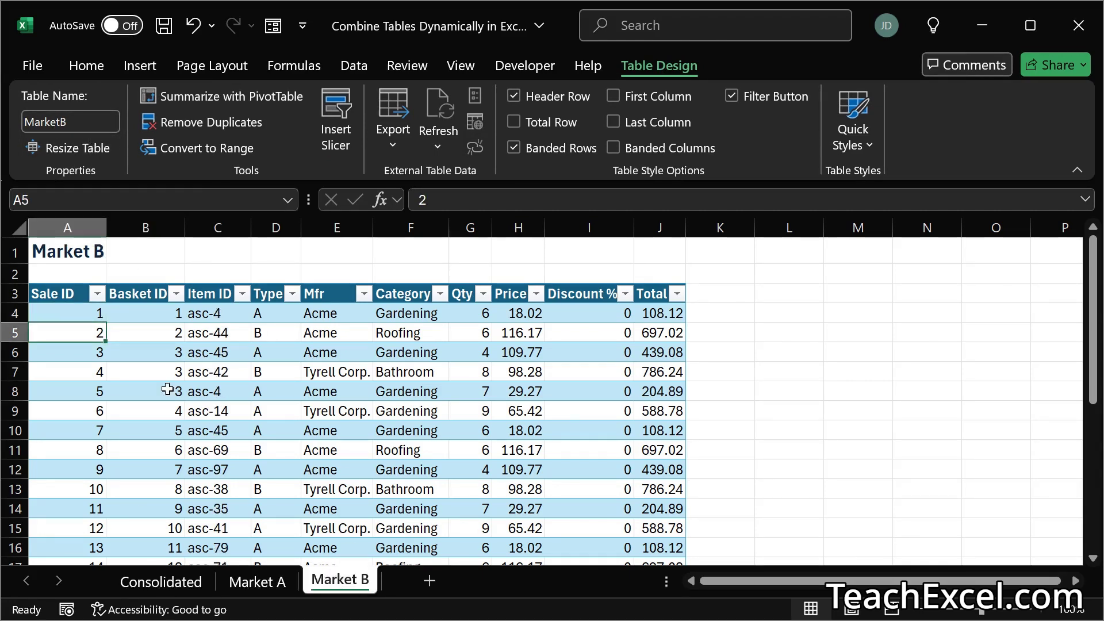
left_click(273, 581)
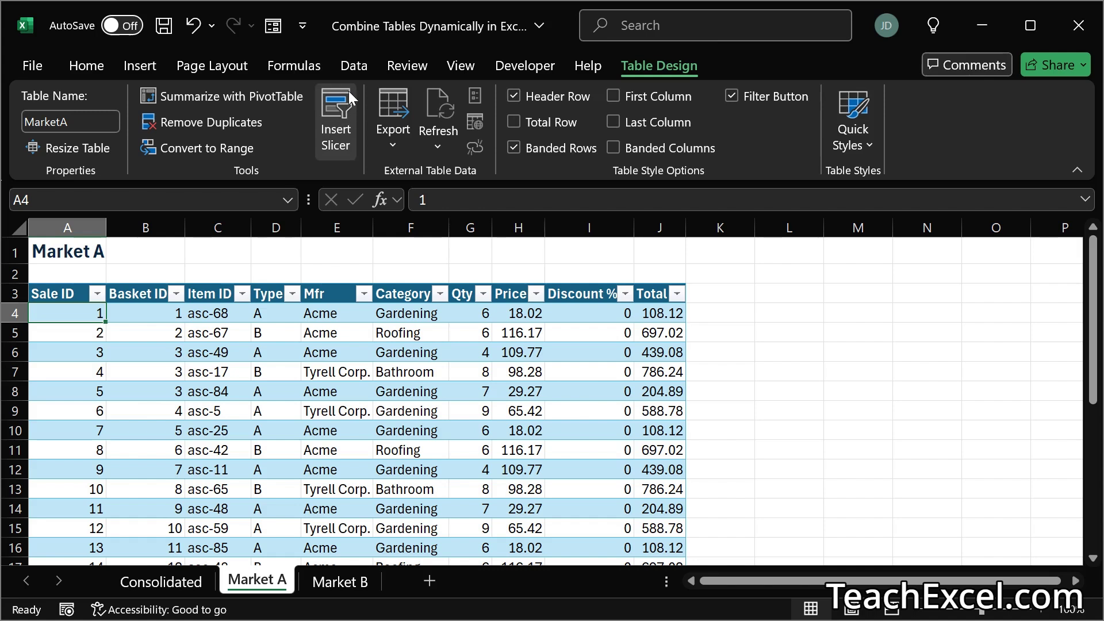
left_click(349, 69)
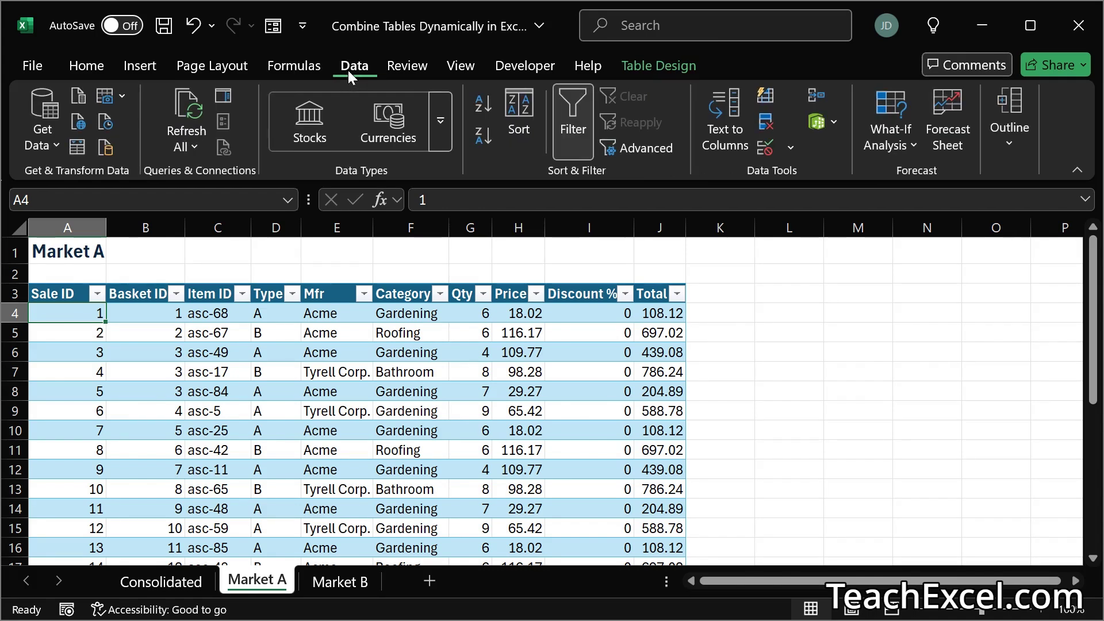
Build a MarketA query from the Market A table and load it as Only Create Connection
left_click(78, 149)
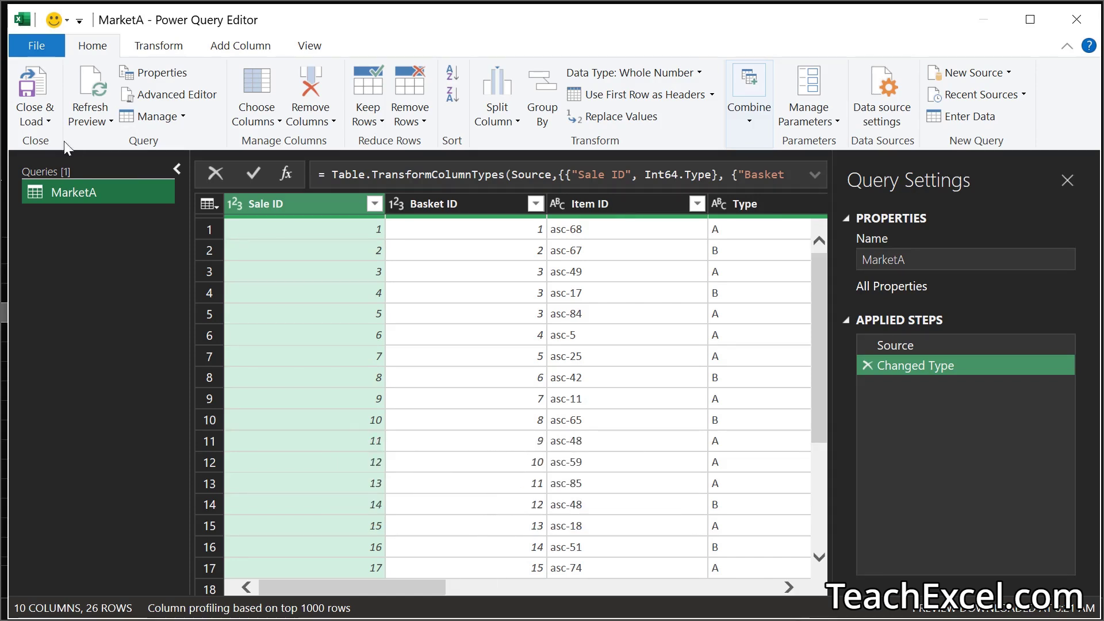
left_click(38, 120)
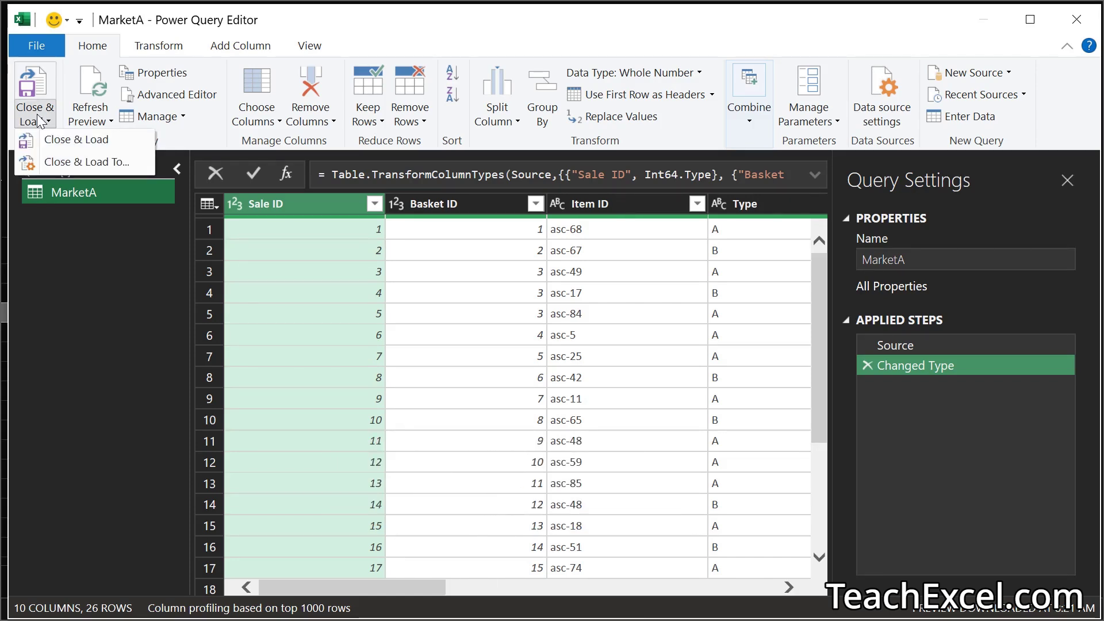
left_click(116, 164)
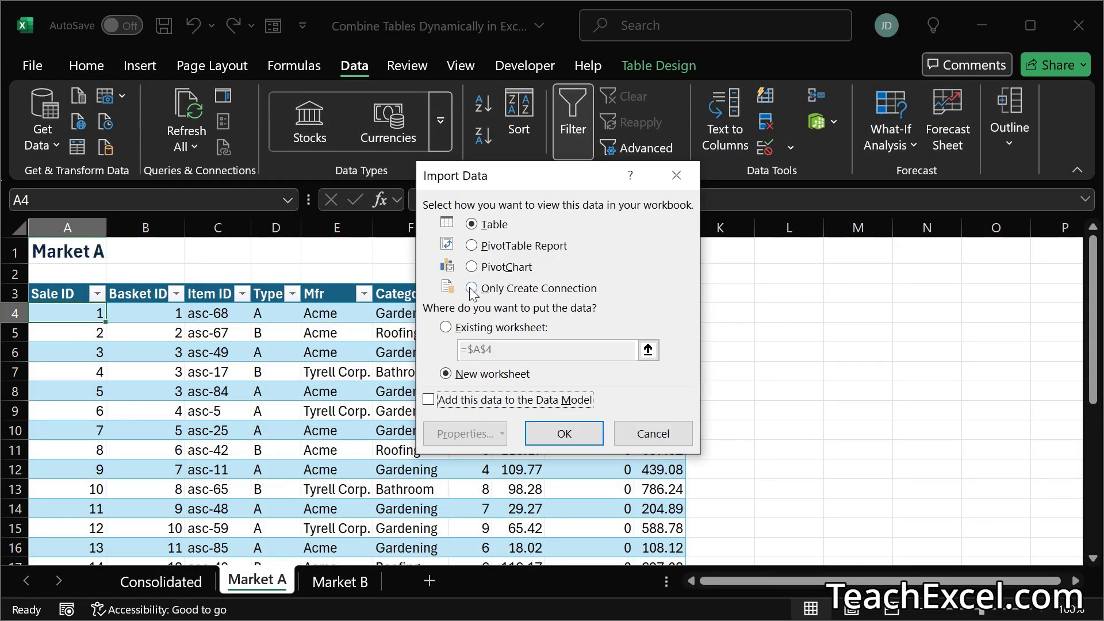
left_click(471, 289)
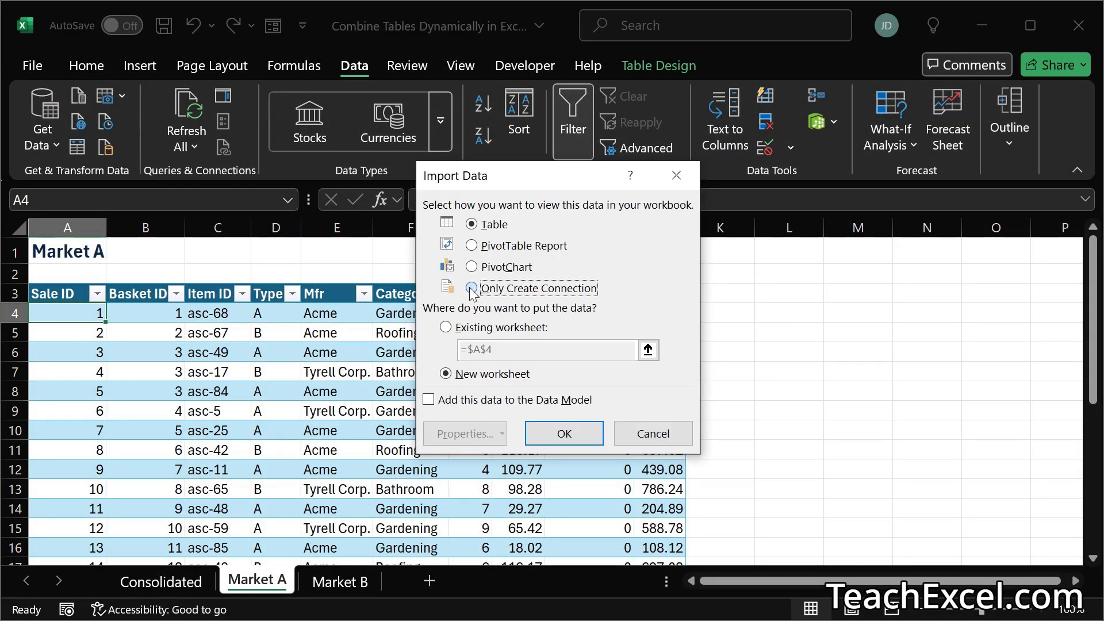
left_click(575, 440)
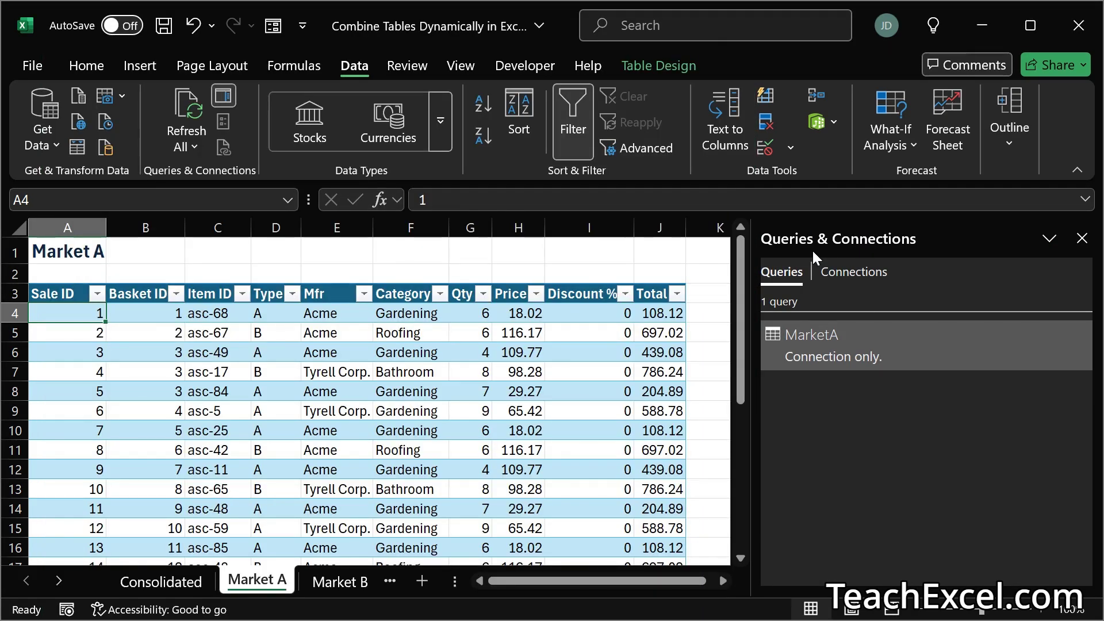
From the Market B table, create a MarketB query loaded as Only Create Connection
mouse_move(820, 347)
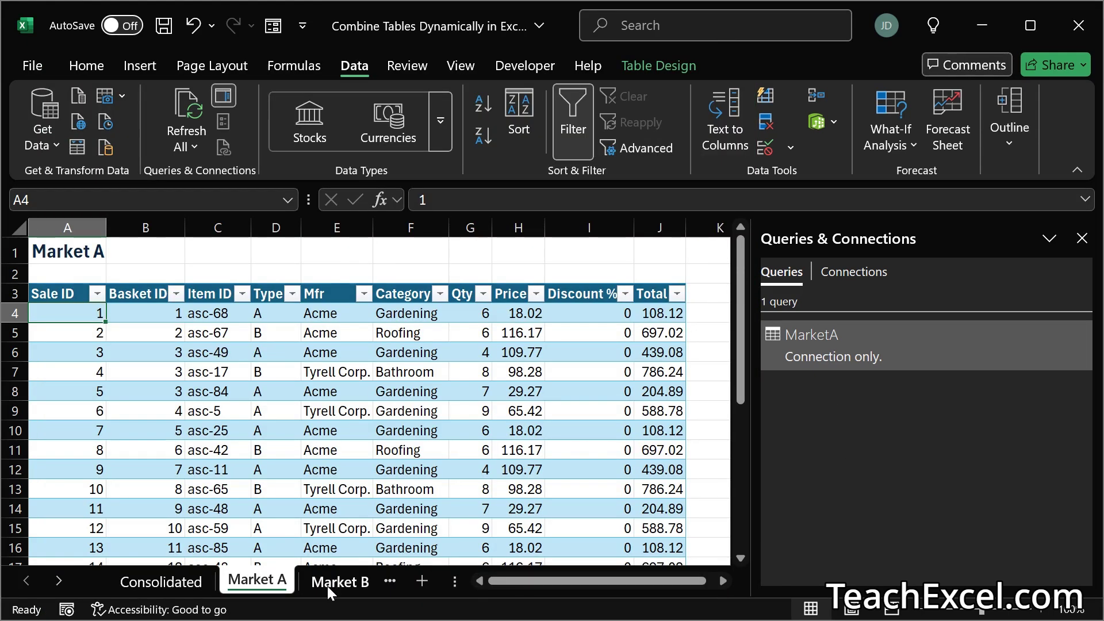
left_click(329, 581)
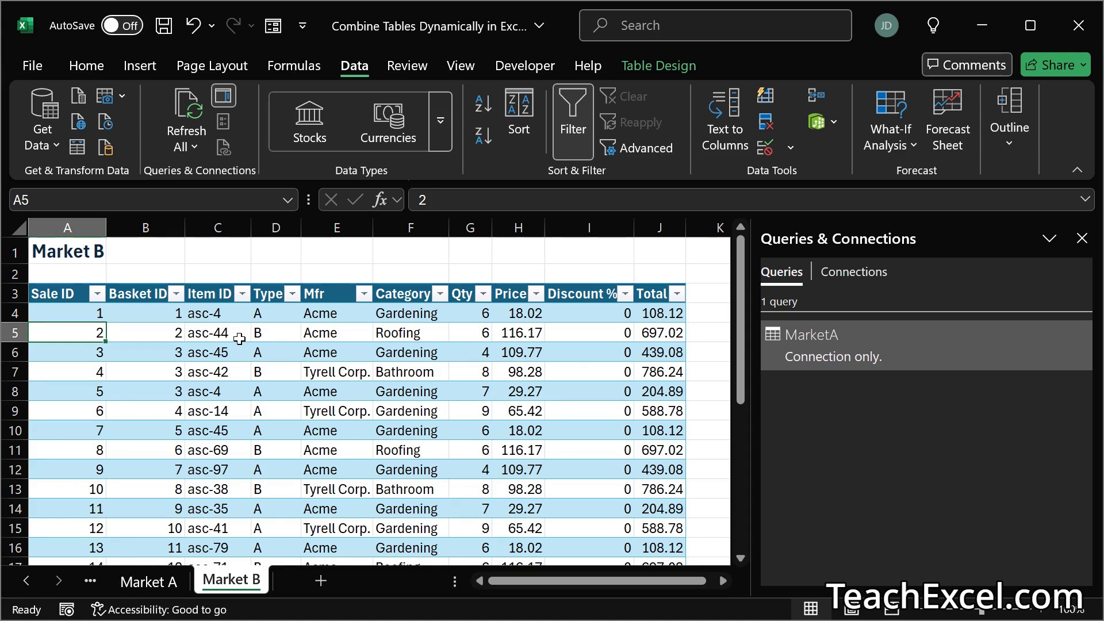
left_click(77, 149)
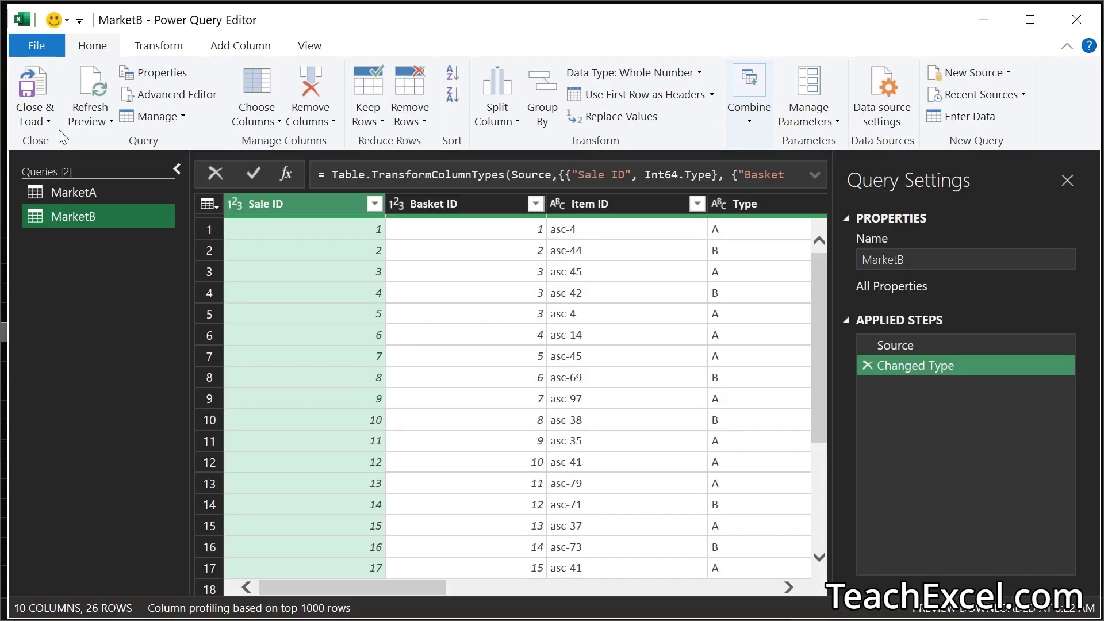
left_click(34, 121)
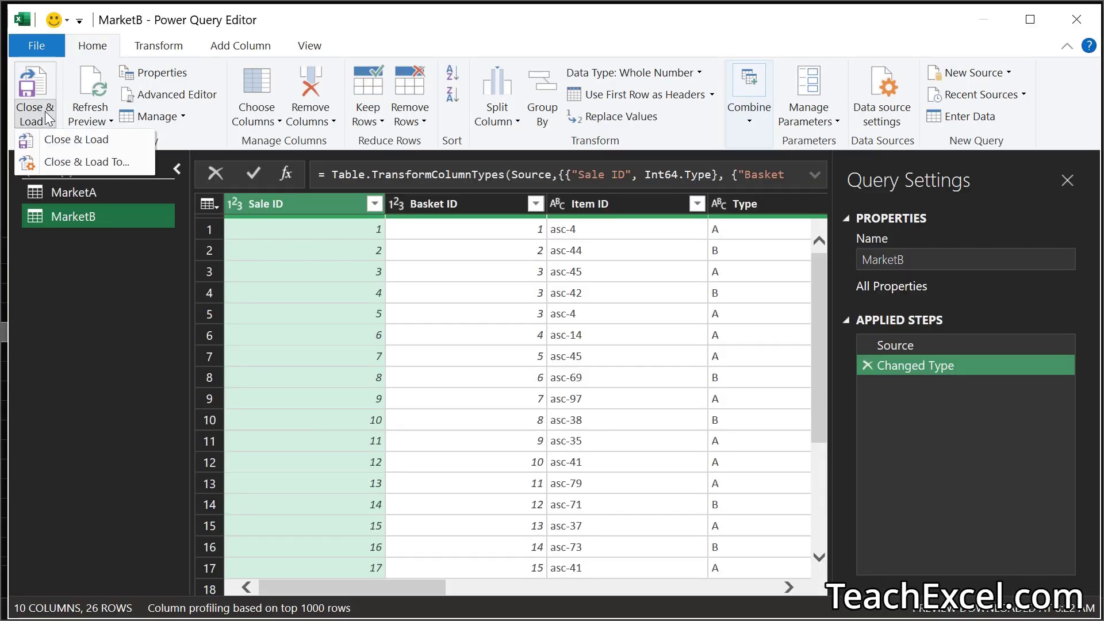
left_click(105, 164)
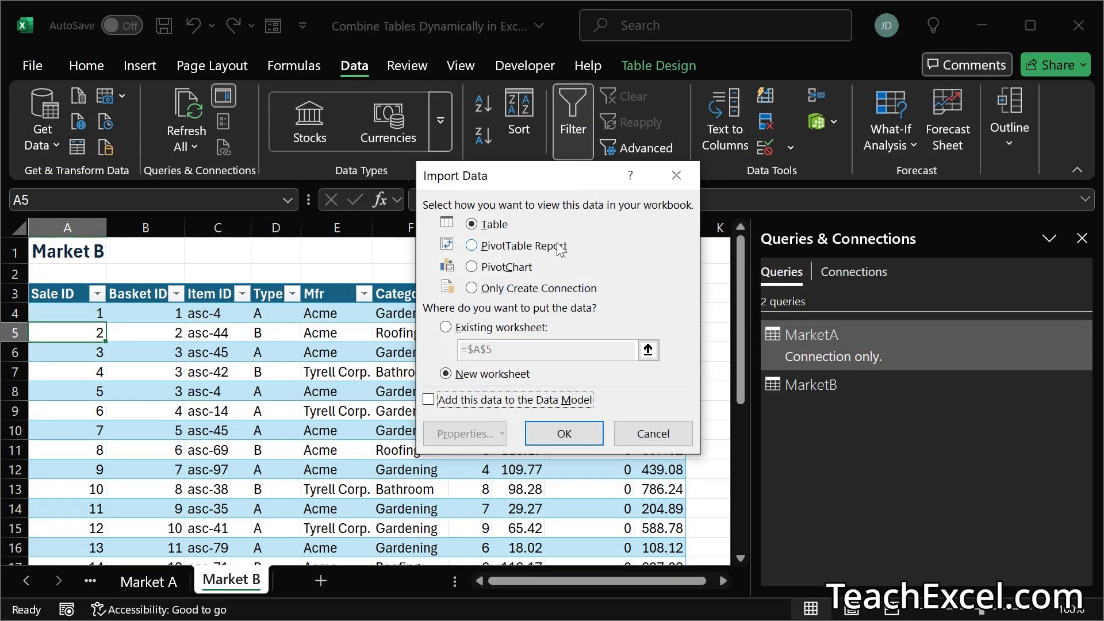
left_click(544, 289)
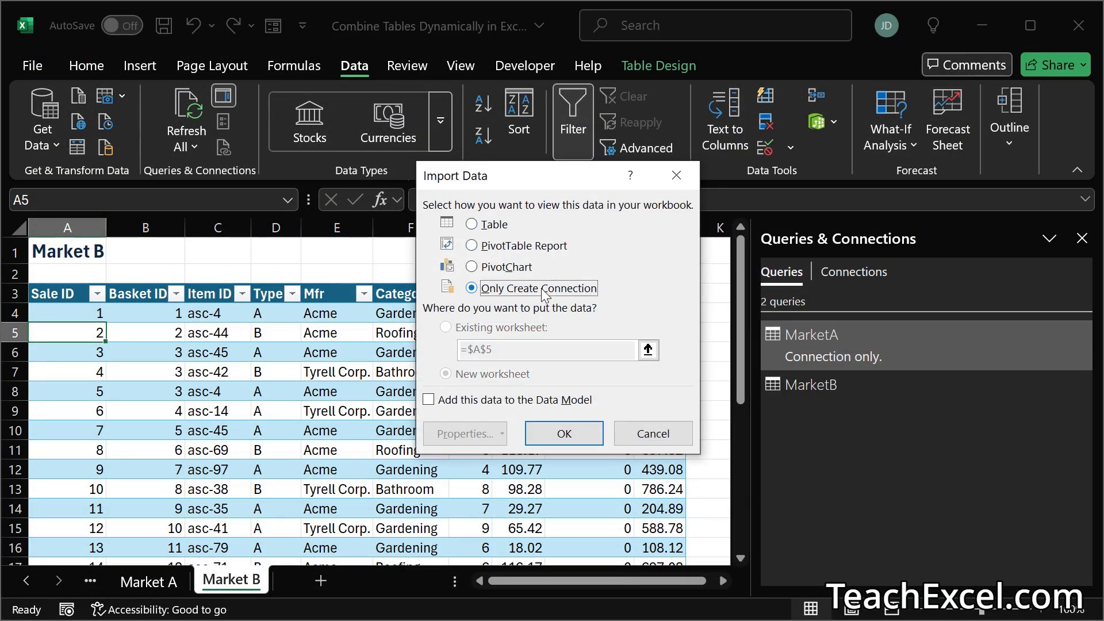
left_click(566, 435)
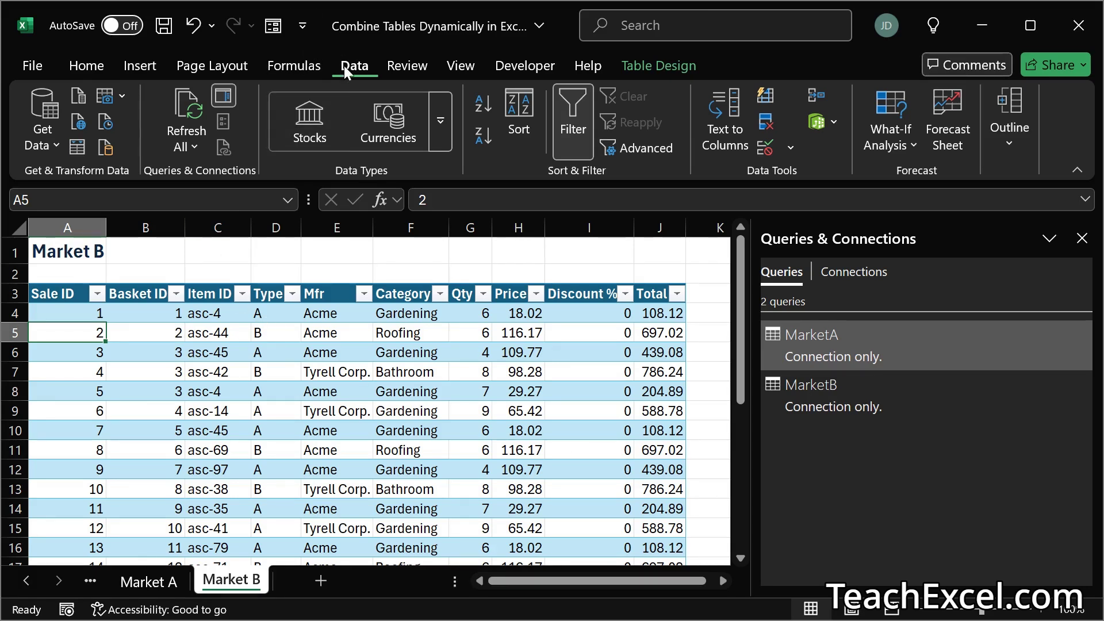
Open Get Data and reveal the Combine Queries choices, Merge and Append
left_click(46, 130)
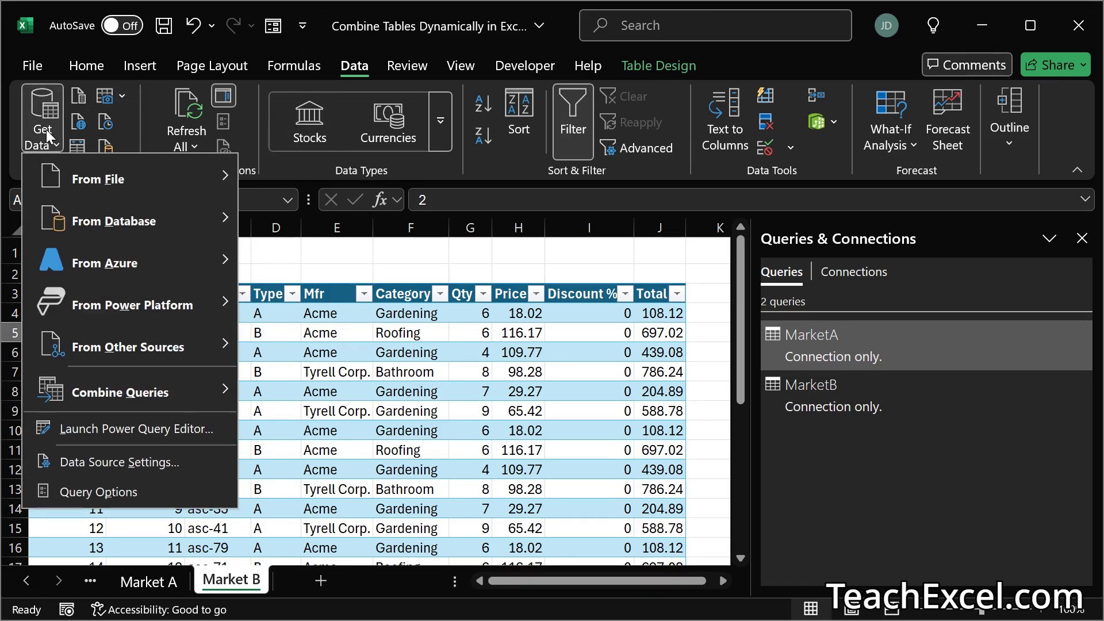
mouse_move(170, 395)
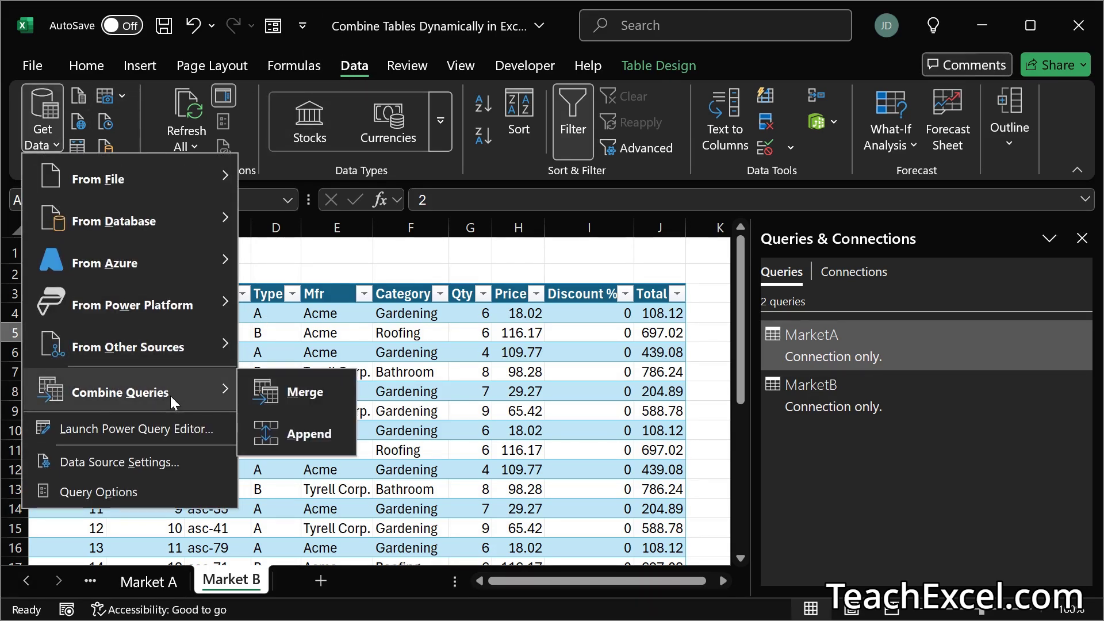
Start an Append and switch it to three or more tables
left_click(321, 432)
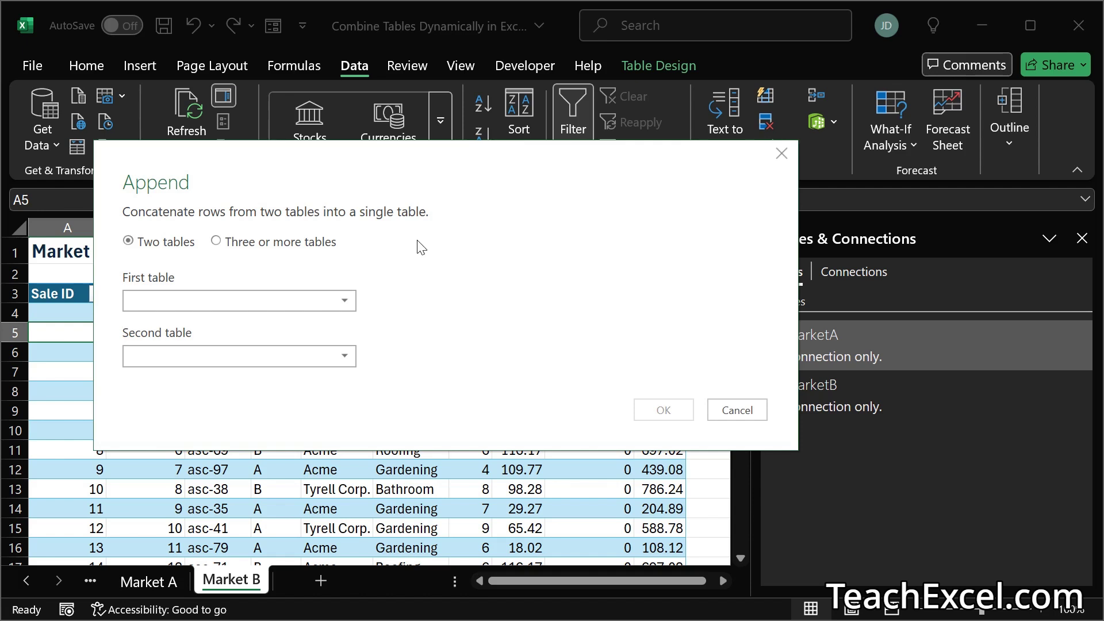
left_click(345, 300)
left_click(346, 300)
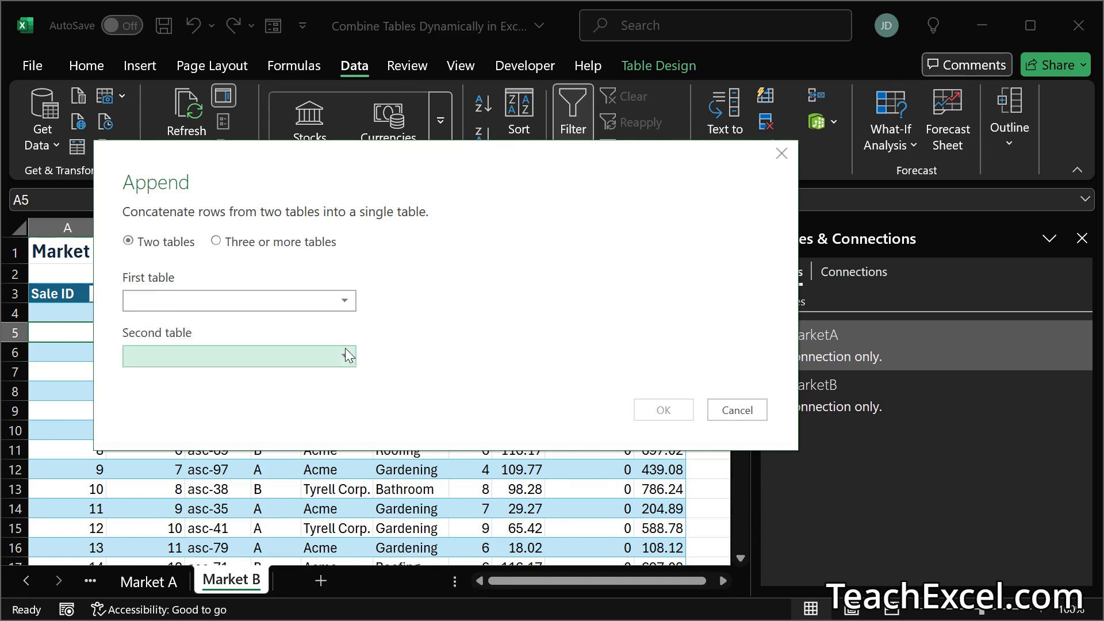
left_click(345, 355)
left_click(360, 322)
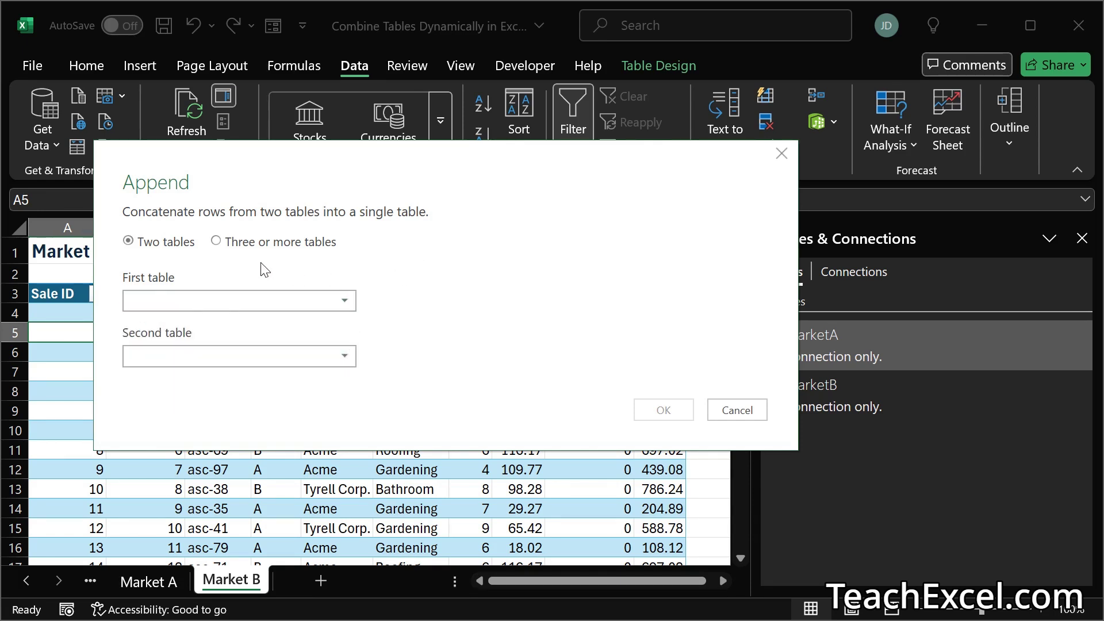
left_click(242, 248)
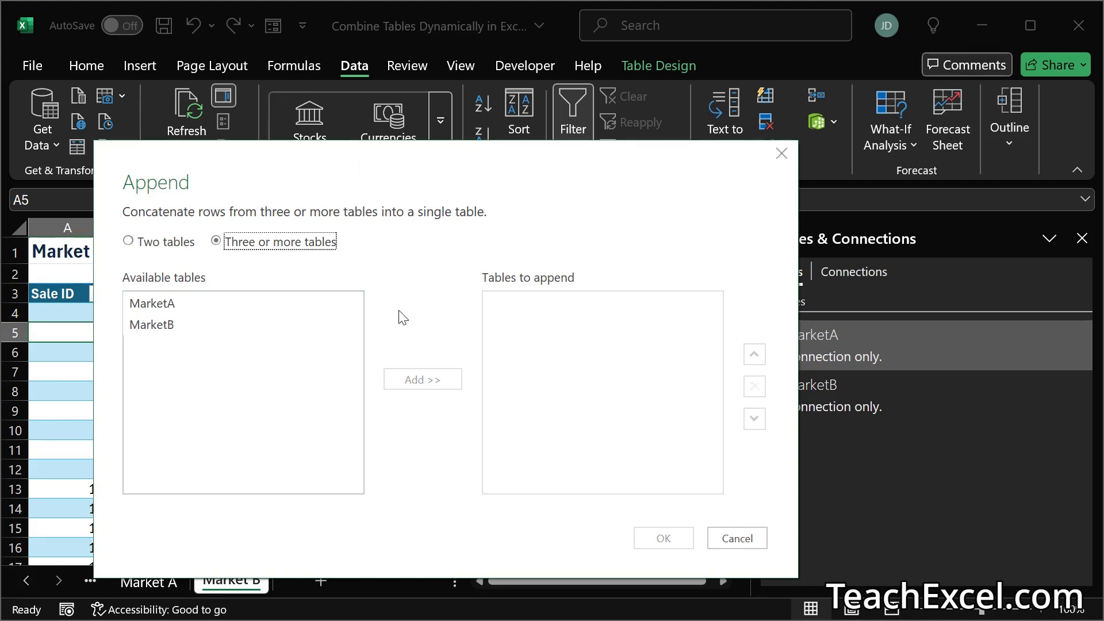
Add MarketA and MarketB to the tables to append, keeping MarketA first, and confirm
left_click(138, 305)
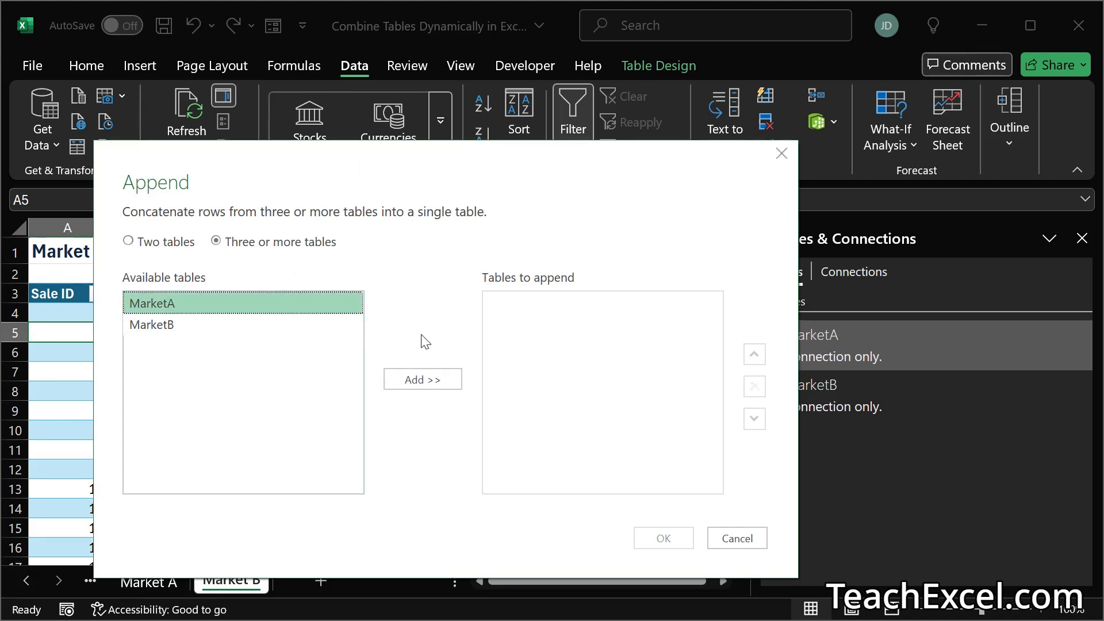
left_click(421, 384)
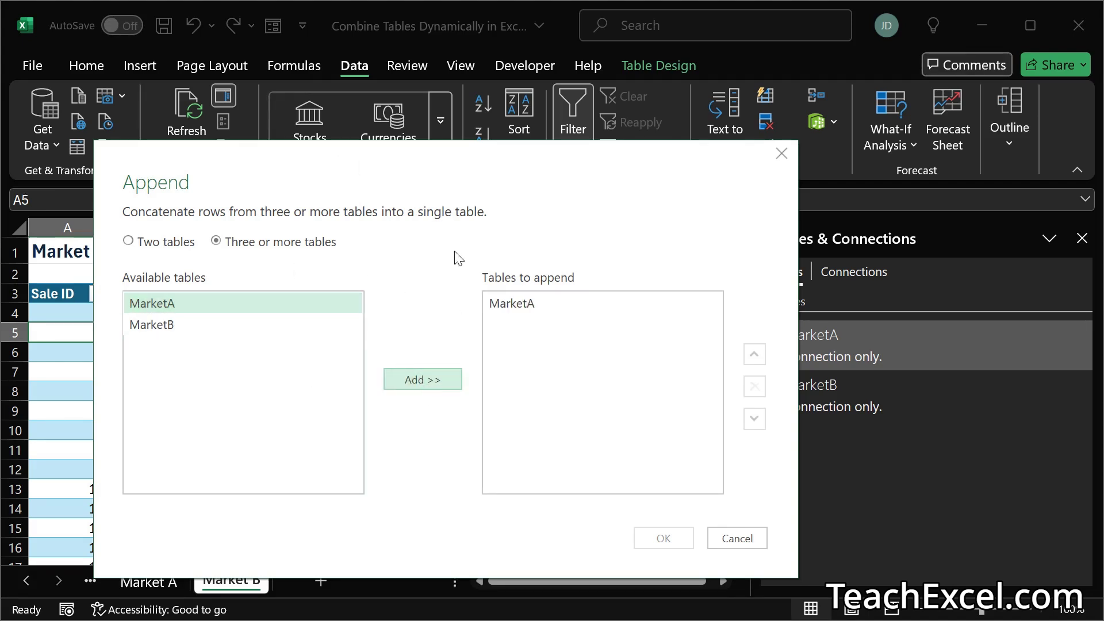
left_click(198, 326)
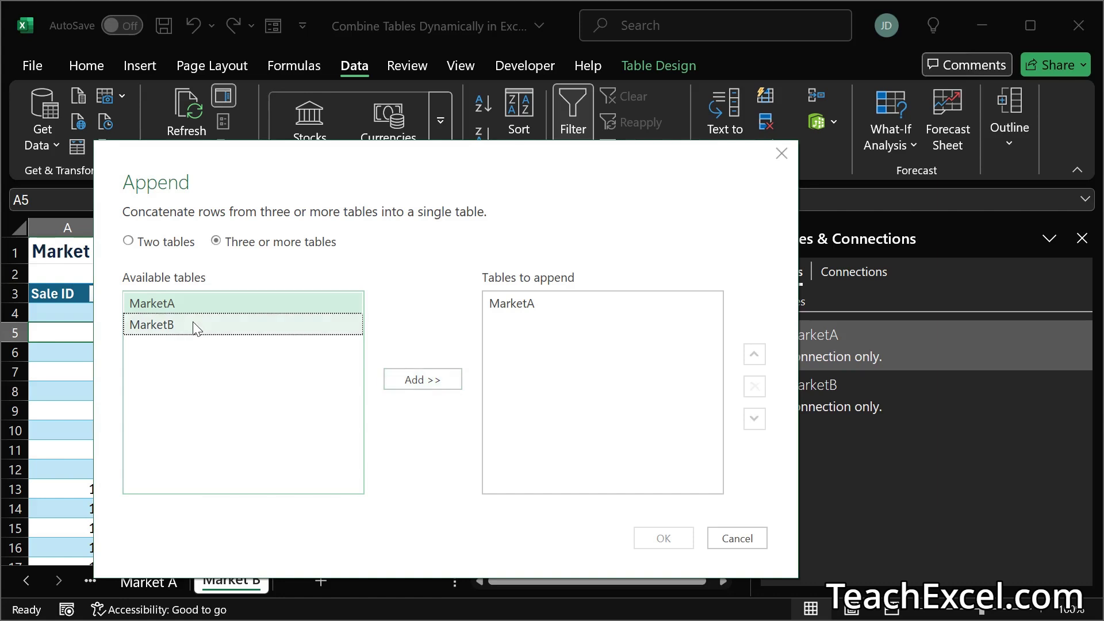
left_click(435, 382)
left_click(535, 327)
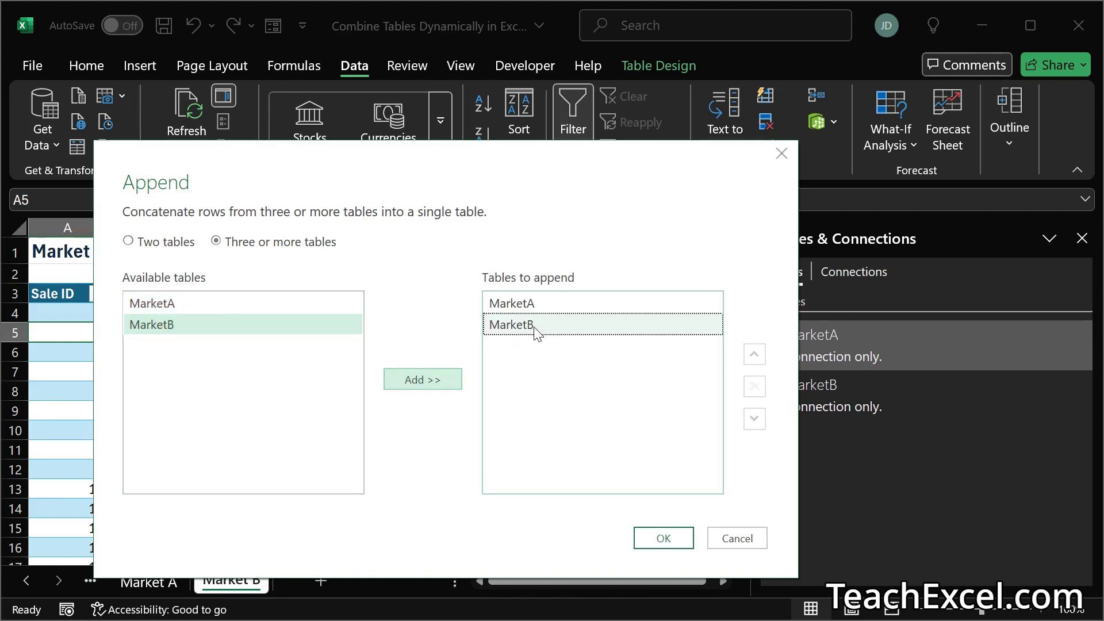
left_click(754, 361)
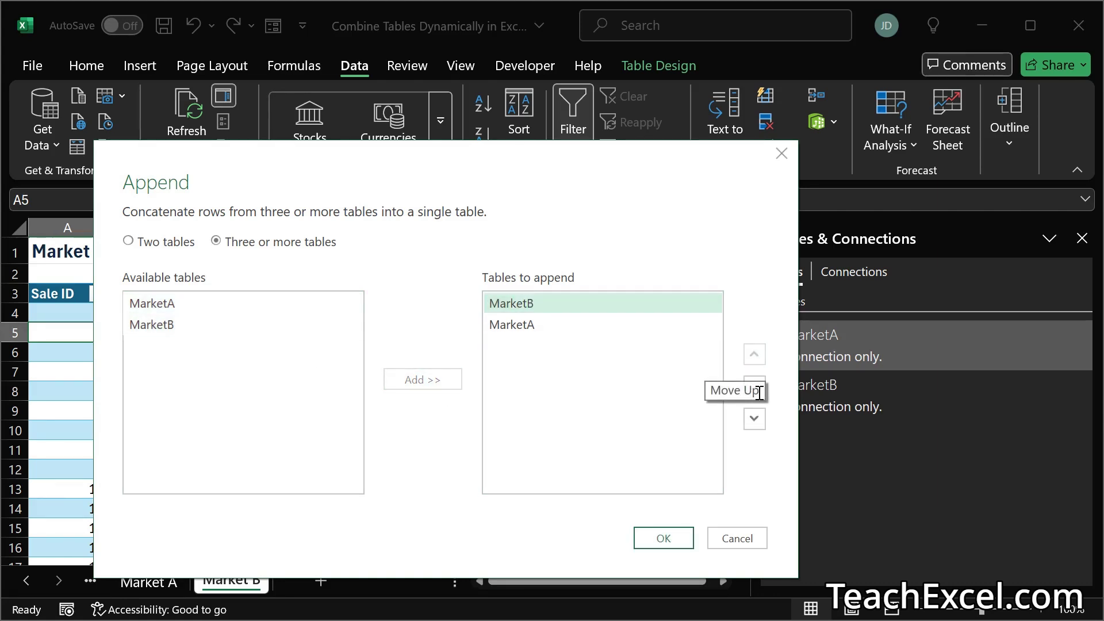
left_click(753, 422)
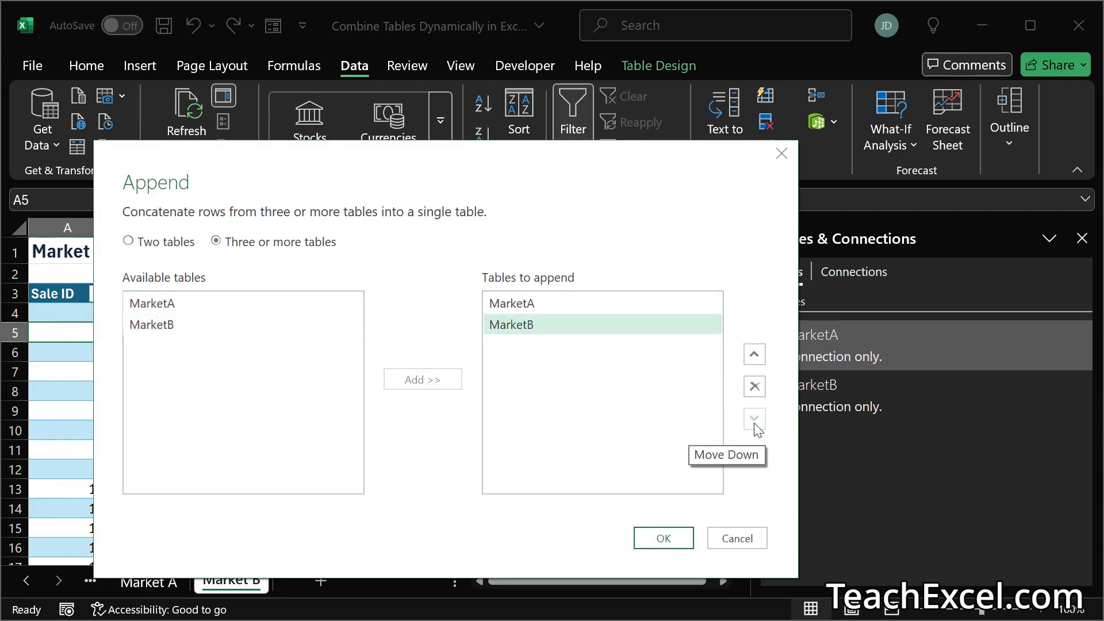
left_click(667, 539)
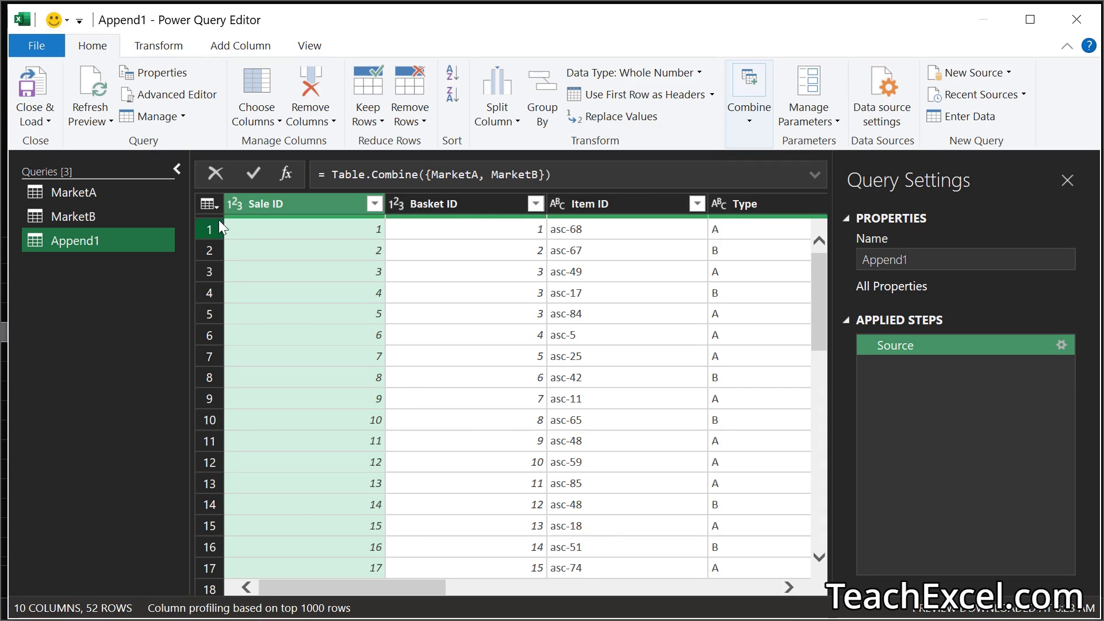
Leave the Power Query Editor via Close & Load To... for the Append1 query
left_click(34, 118)
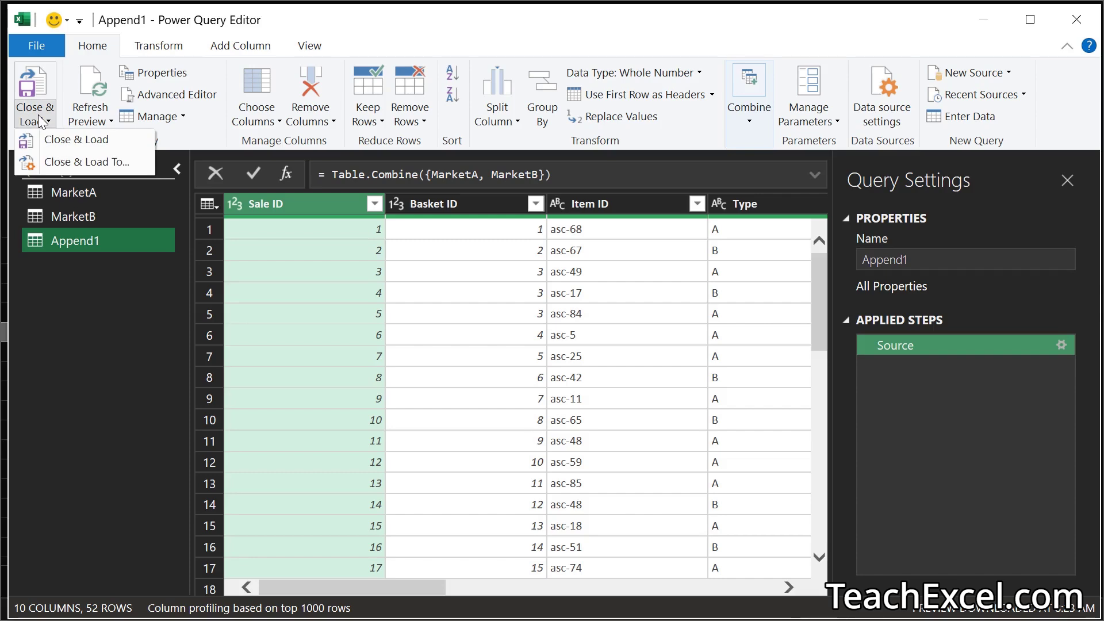
left_click(86, 162)
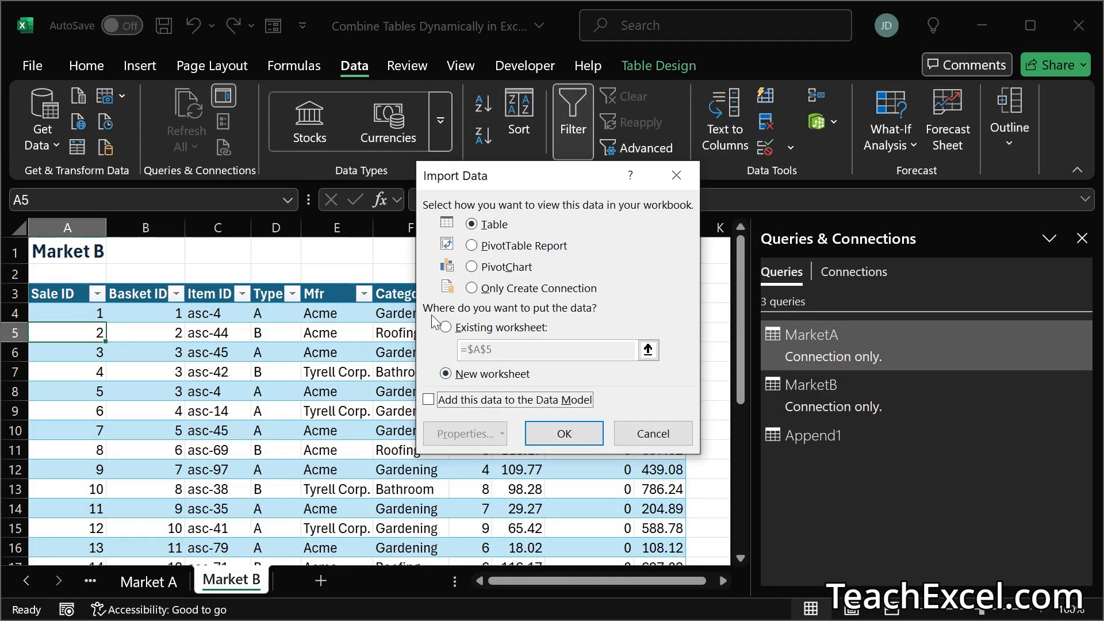
Load Append1 into the existing worksheet at Consolidated!$A$3
left_click(447, 327)
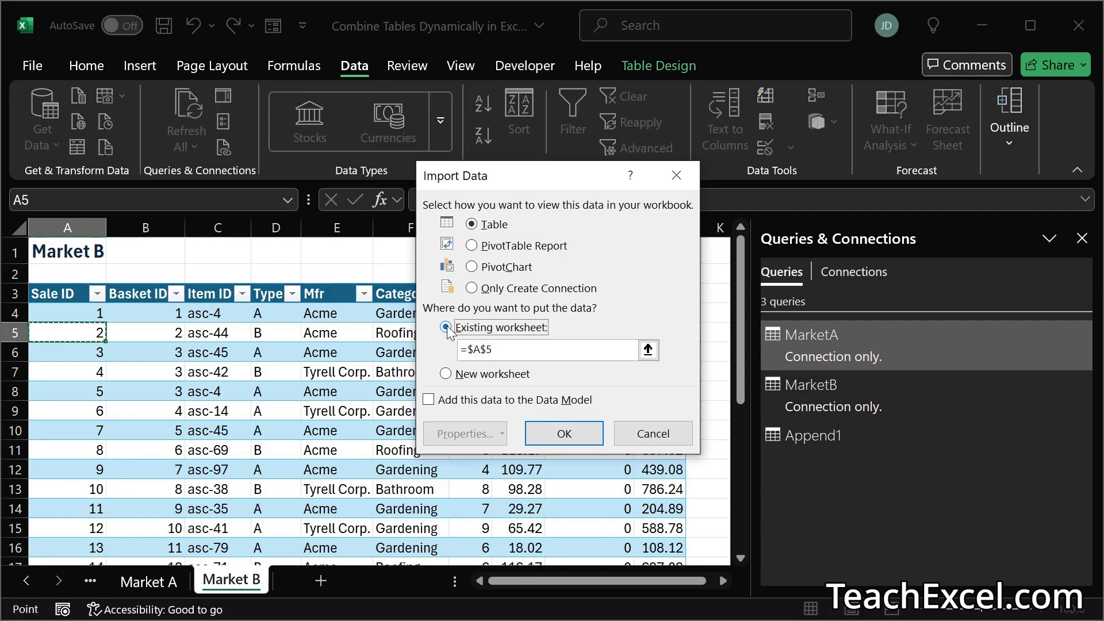
left_click(648, 349)
left_click(90, 581)
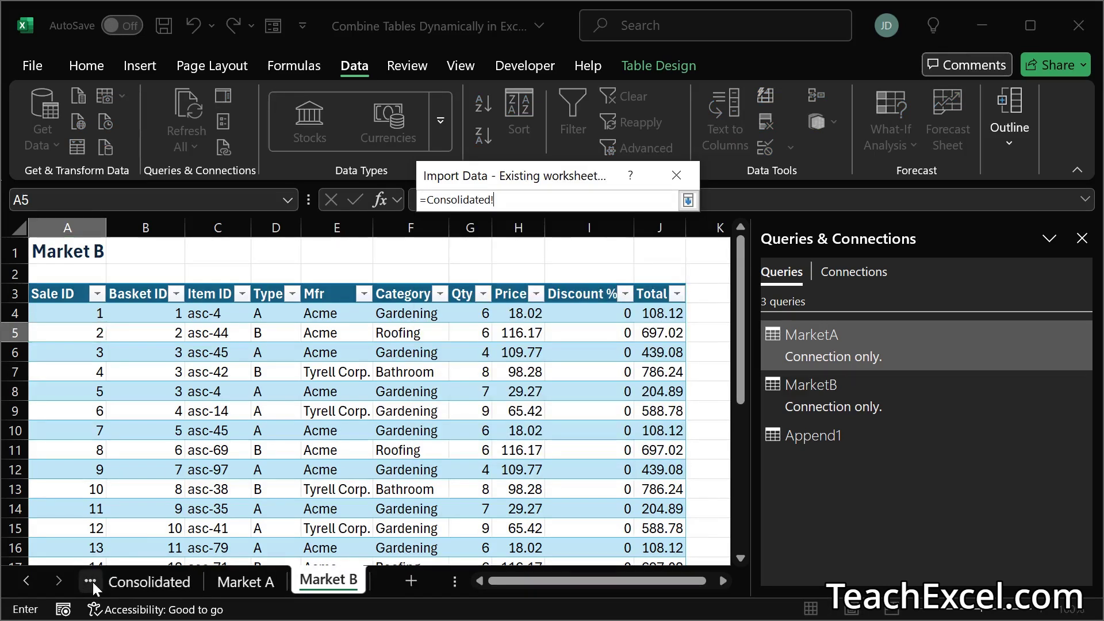
left_click(146, 582)
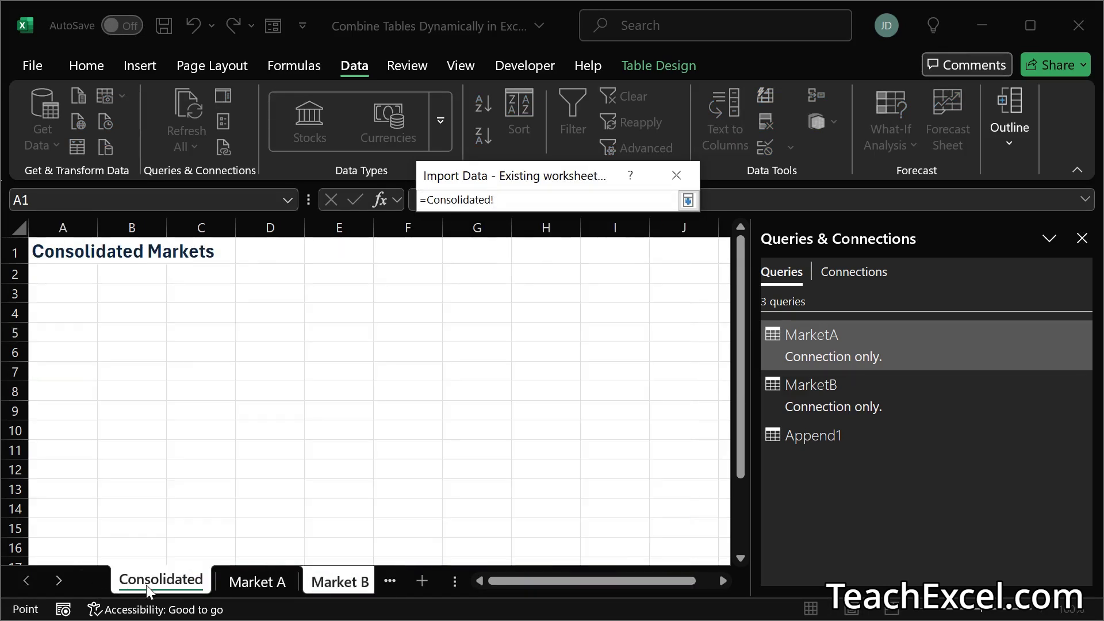
left_click(64, 293)
key("Return")
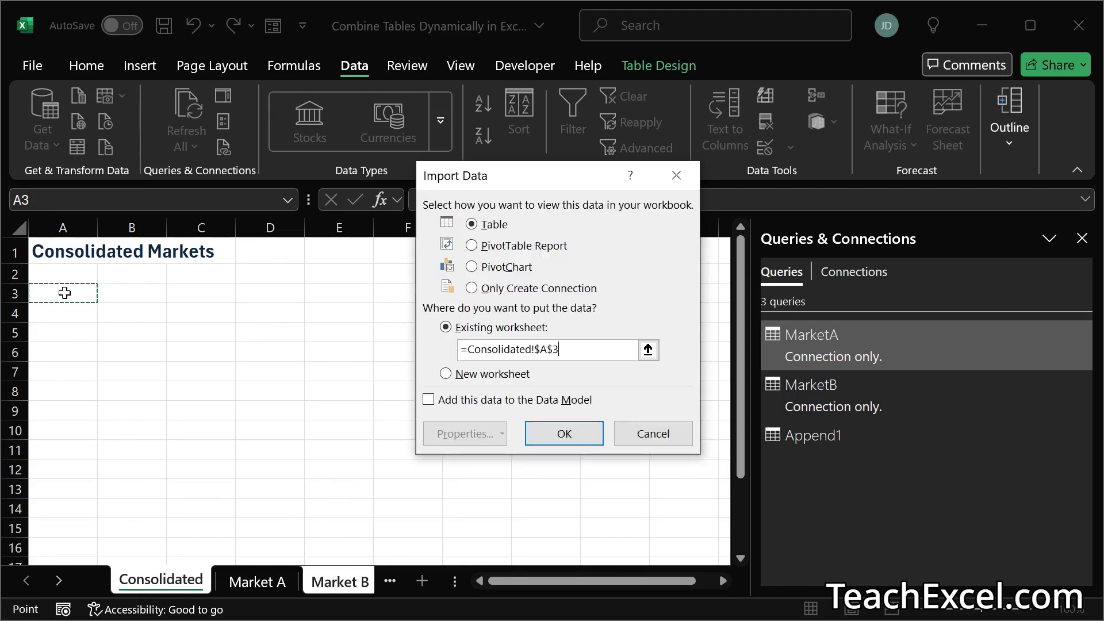
key("Return")
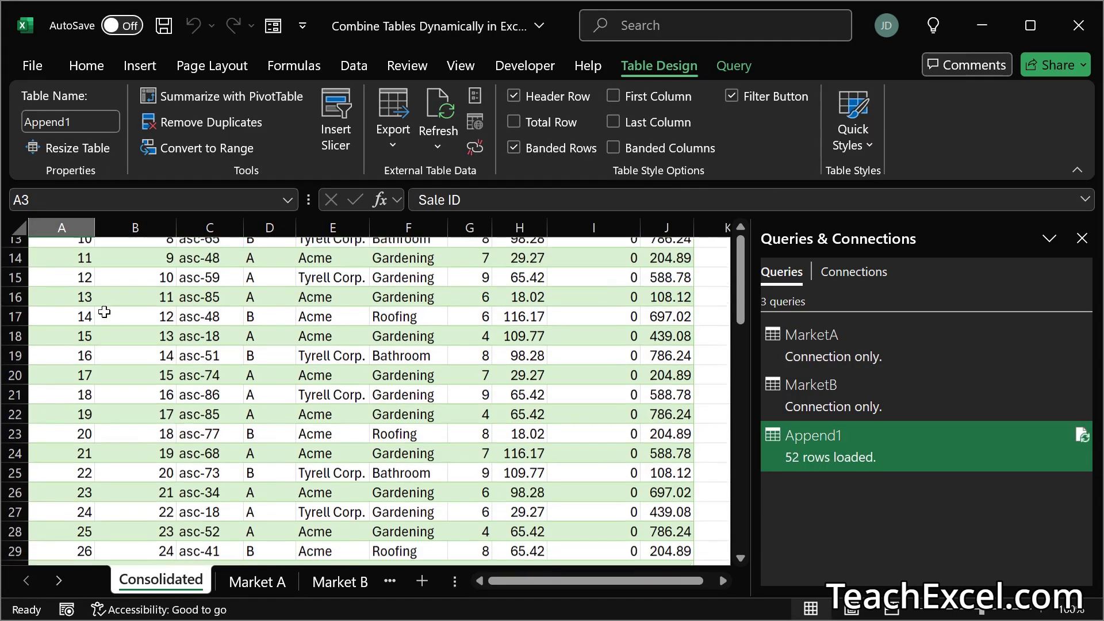
scroll(104, 312, "down", 7)
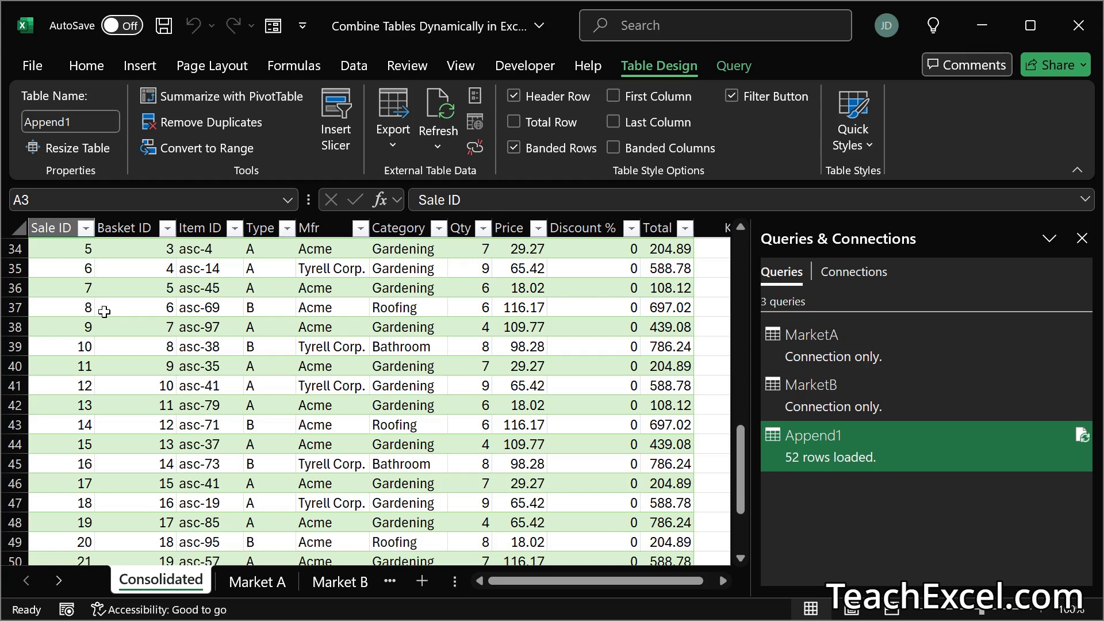
scroll(104, 312, "up", 11)
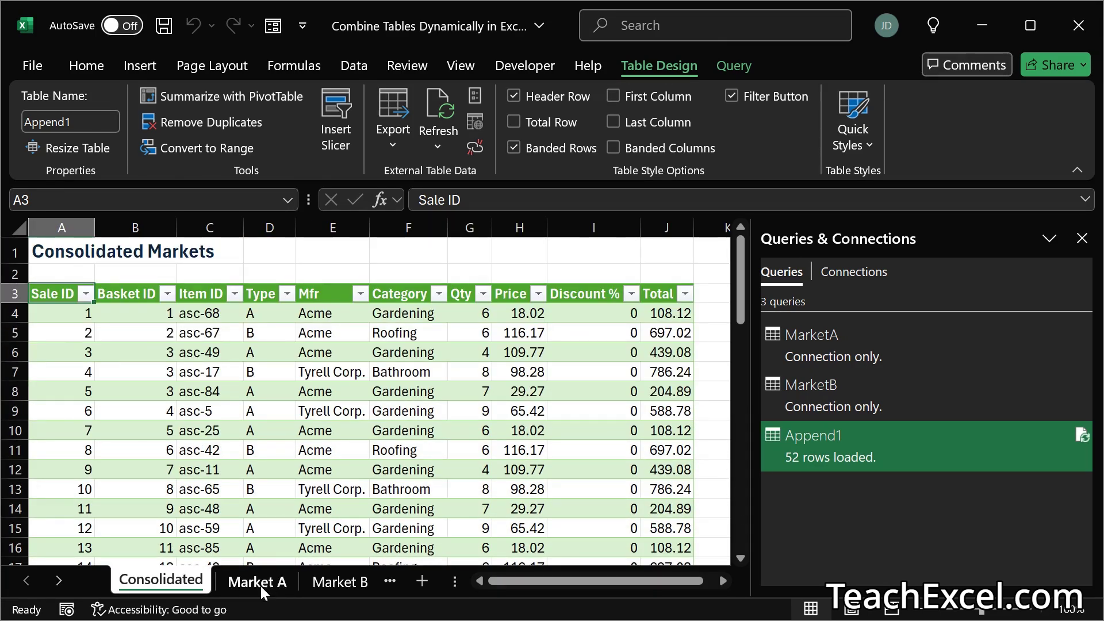
Delete the first Market A record at A4 as a table row
left_click(258, 583)
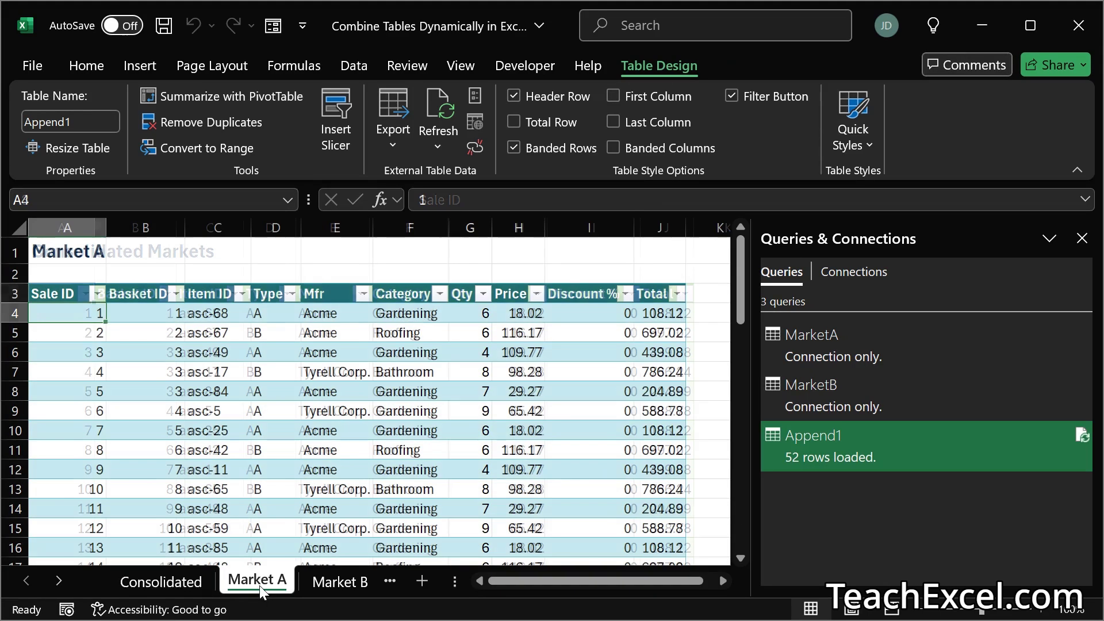
right_click(67, 313)
mouse_move(263, 582)
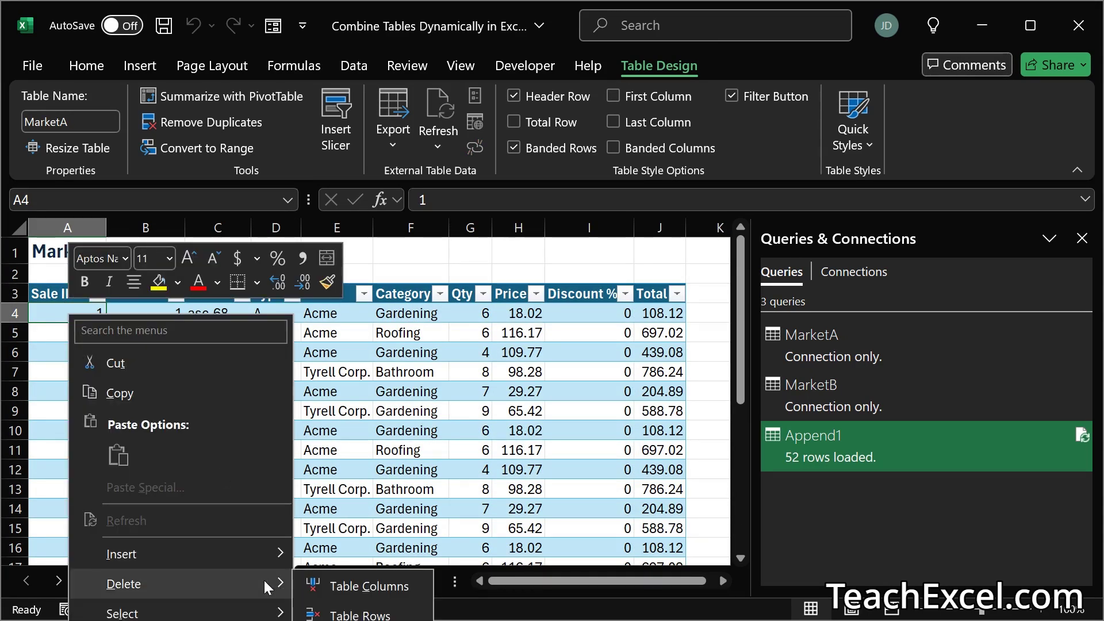
left_click(336, 615)
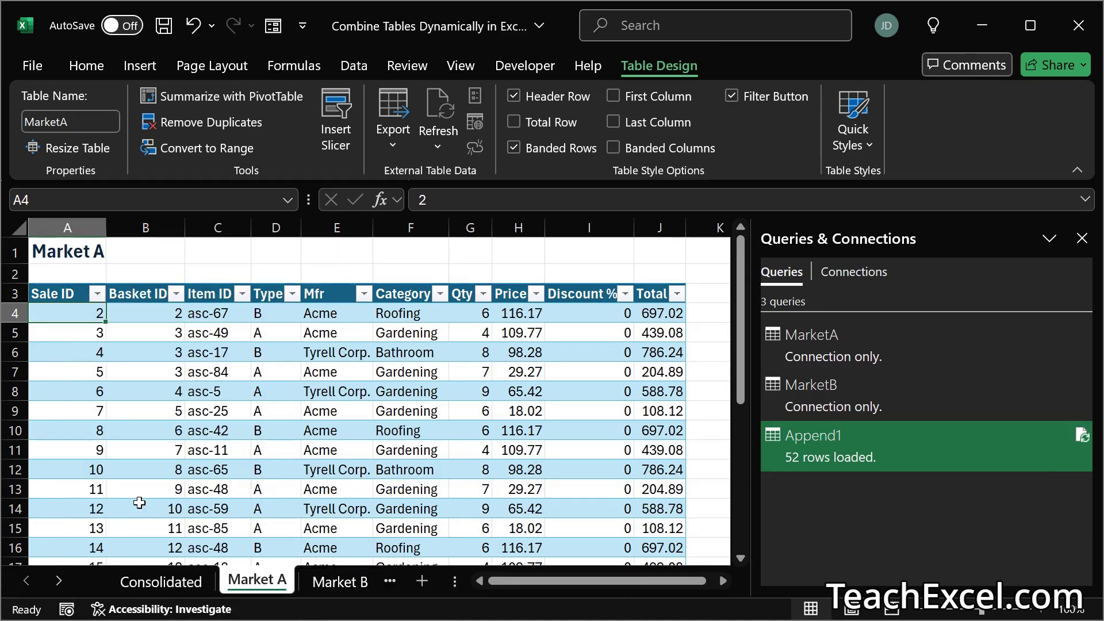
Refresh All so the Consolidated table drops to 51 rows
left_click(154, 580)
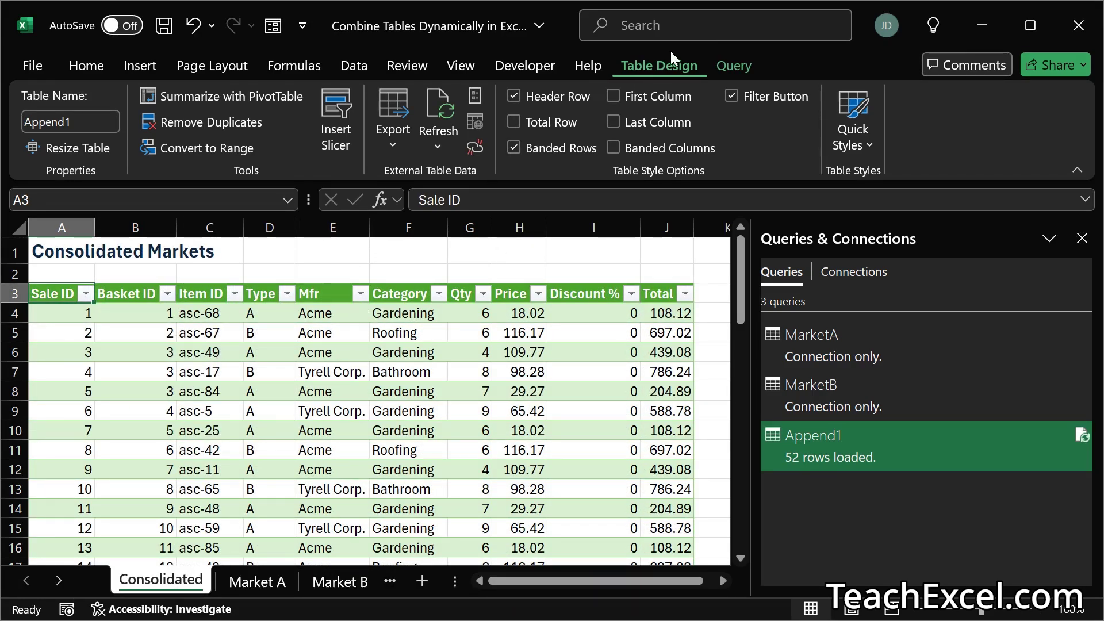
left_click(355, 69)
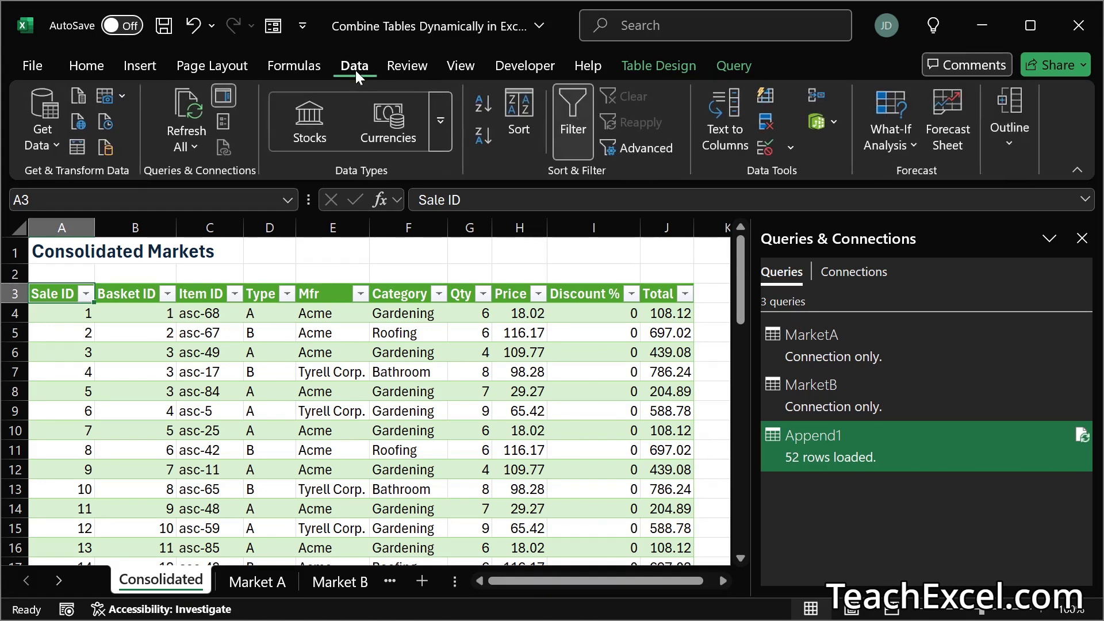
left_click(187, 109)
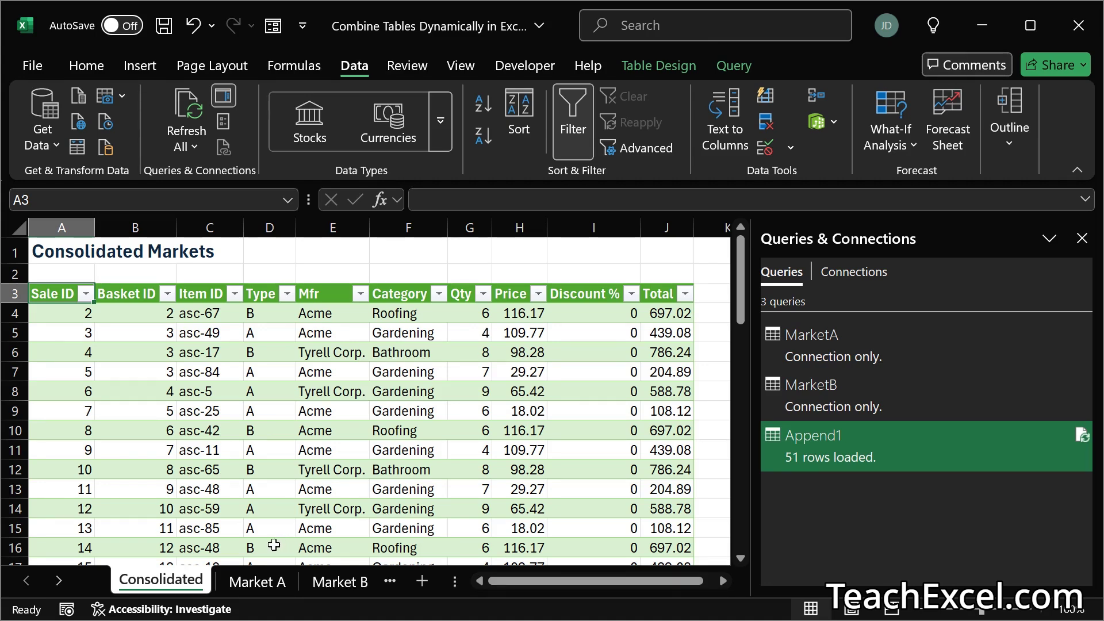
left_click(257, 581)
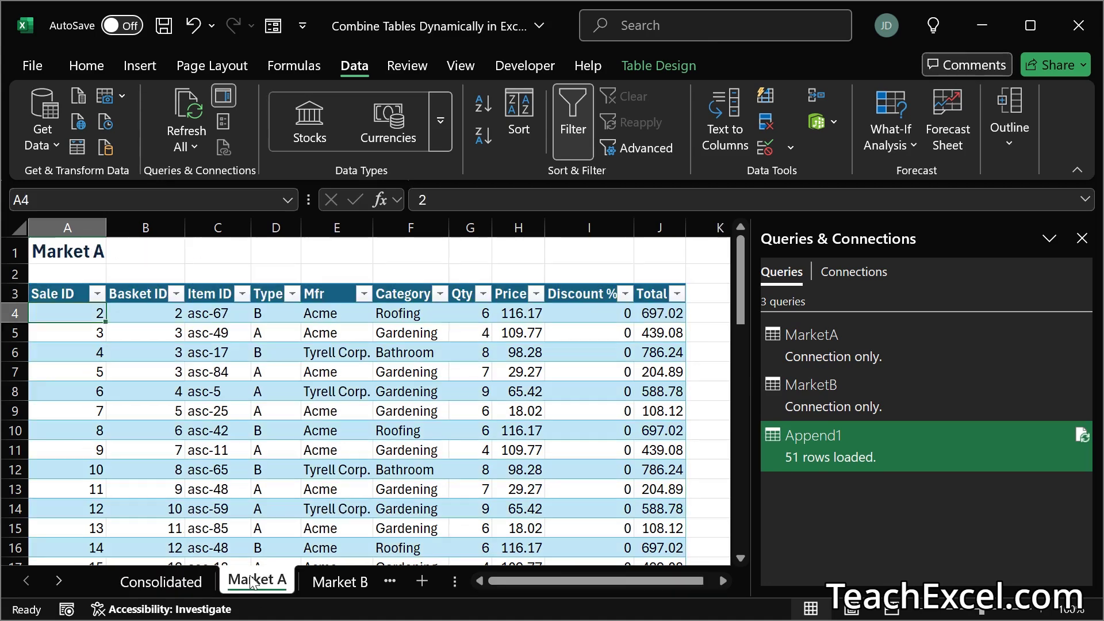
left_click(336, 581)
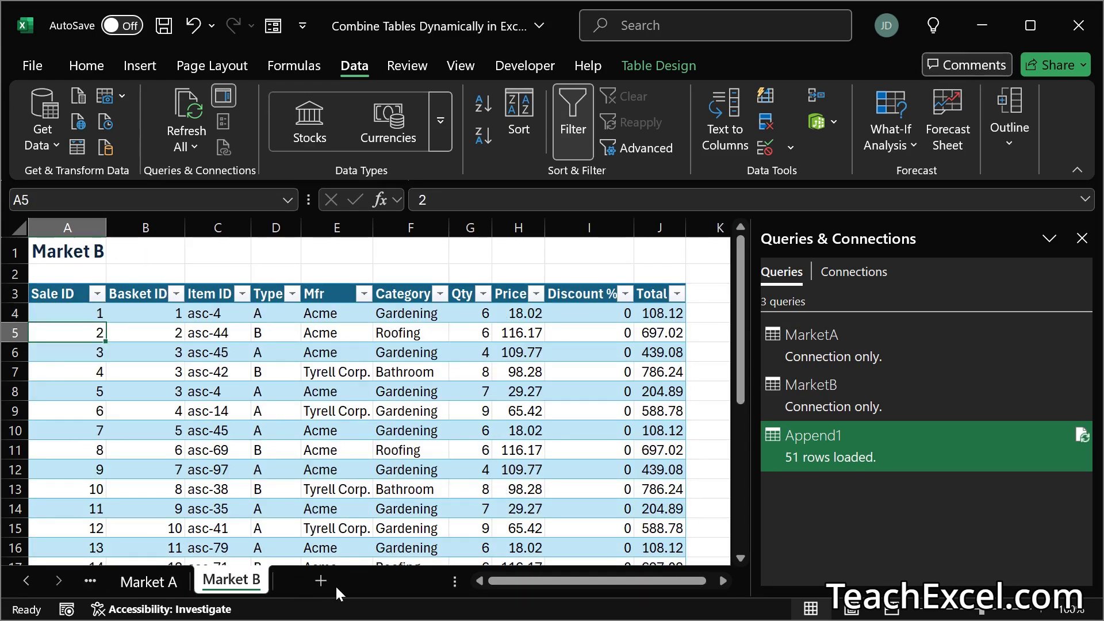
left_click(91, 582)
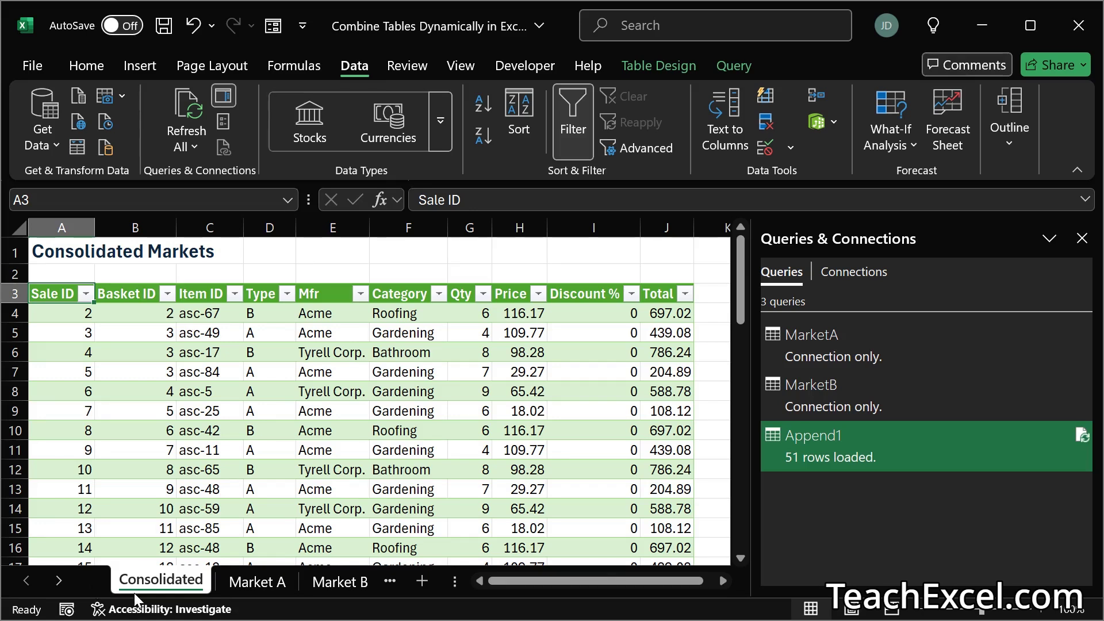